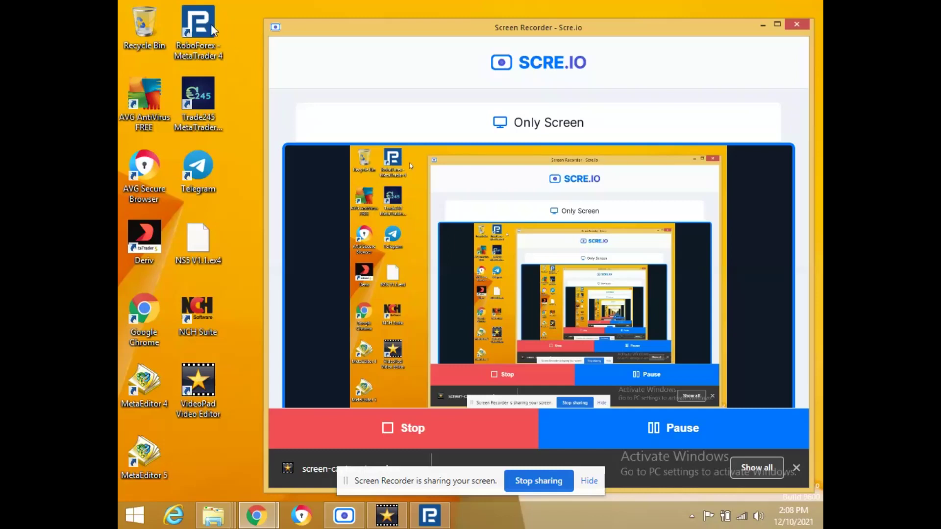
Return to the AWS sign-up page and change the name part of the email address.
click(256, 521)
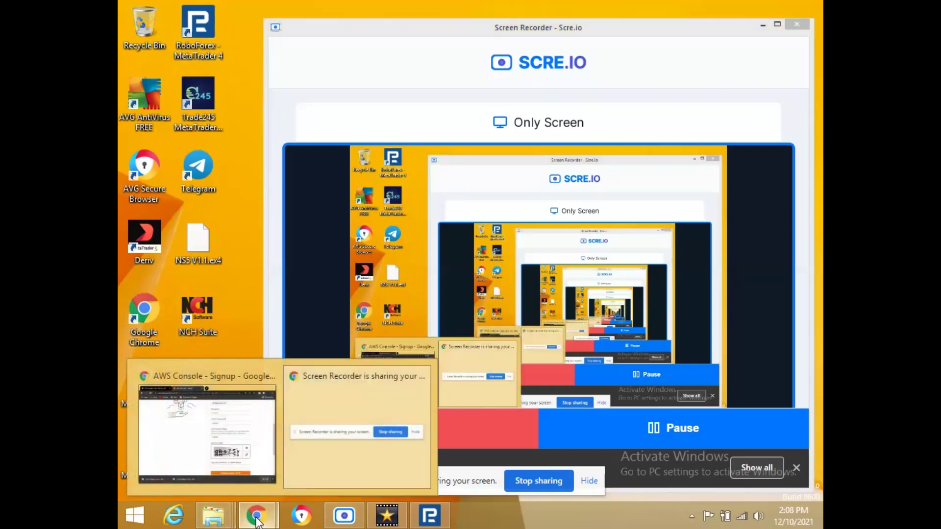
click(239, 443)
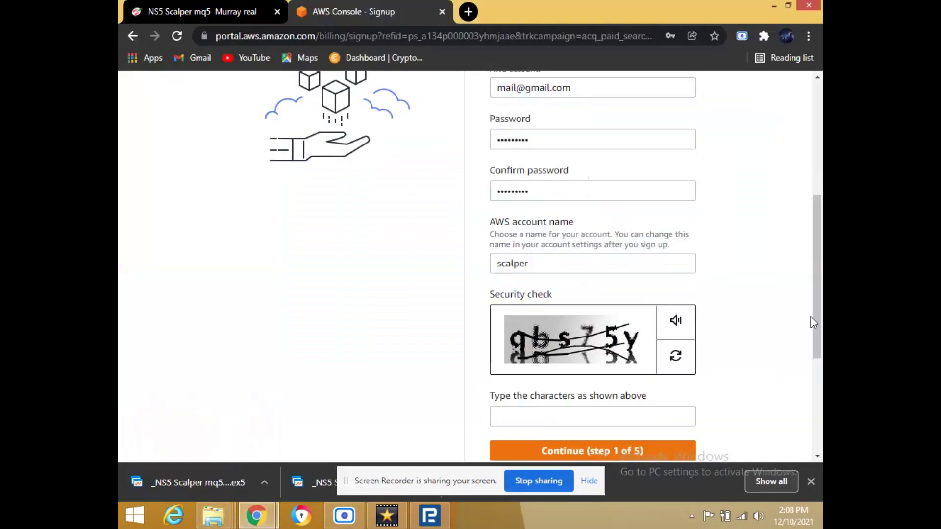
drag(819, 309, 818, 244)
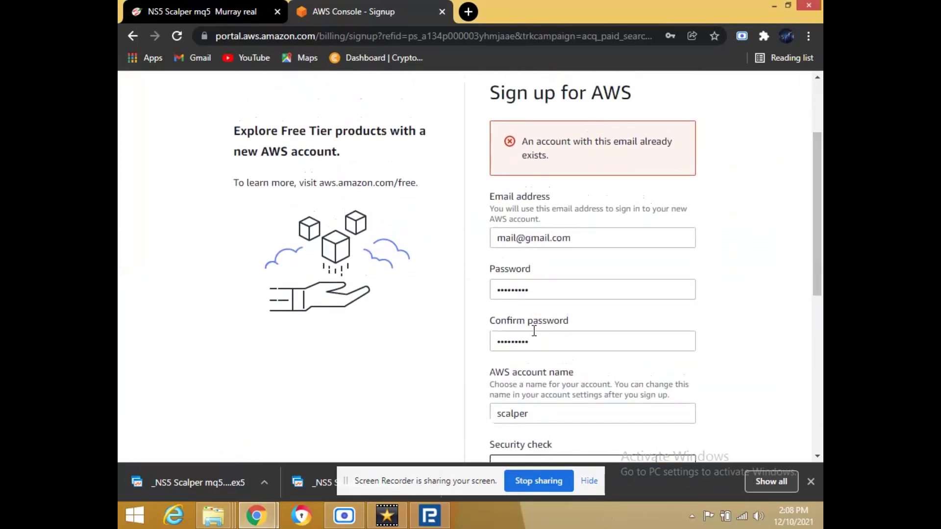
click(586, 241)
key(Left)
key(Left)
key(Left)
key(Left)
key(Left)
key(BackSpace)
key(BackSpace)
key(BackSpace)
key(BackSpace)
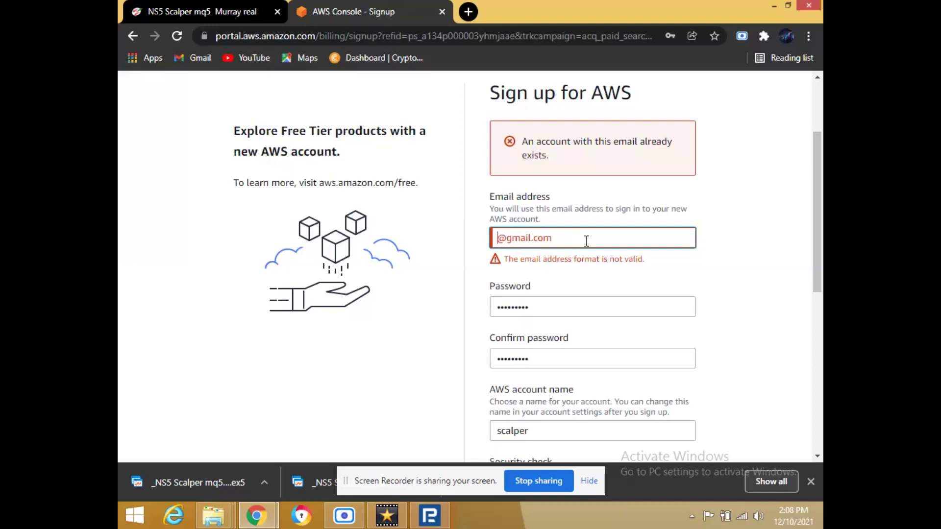
text(bwm)
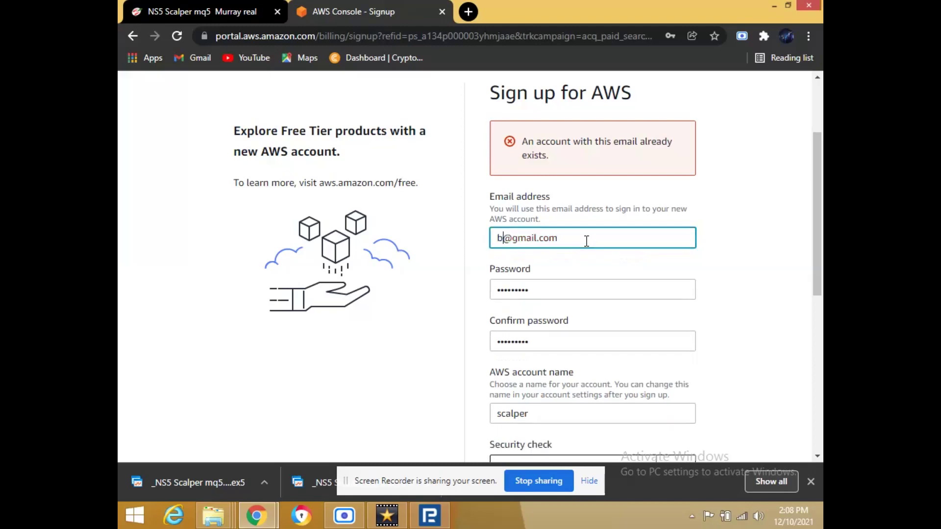
key(BackSpace)
key(BackSpace)
text(mw)
drag(817, 245, 808, 333)
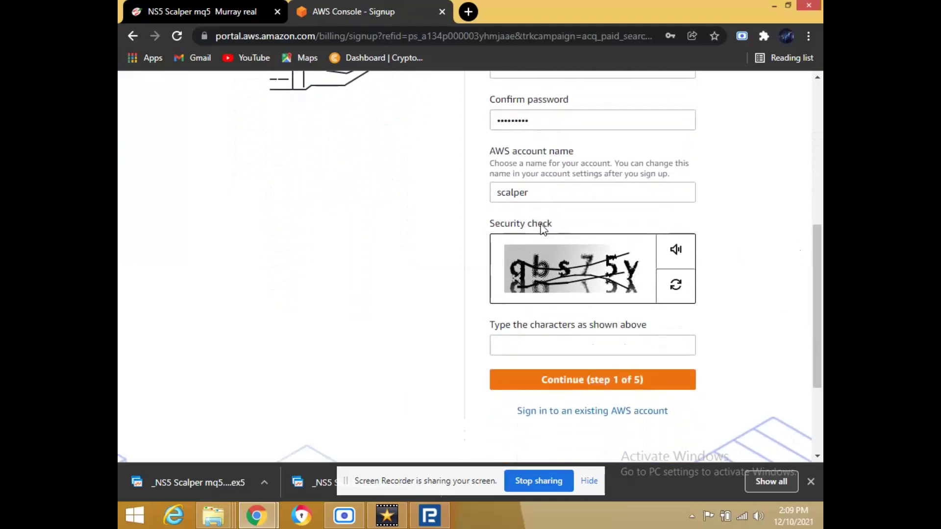
Enter the security-check characters and submit the first sign-up step.
click(537, 349)
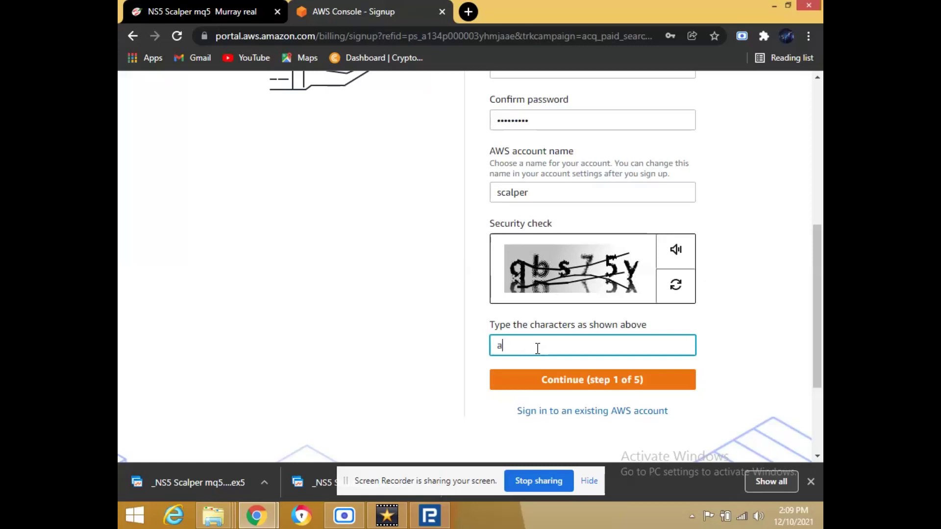
text(qbs75y)
click(574, 385)
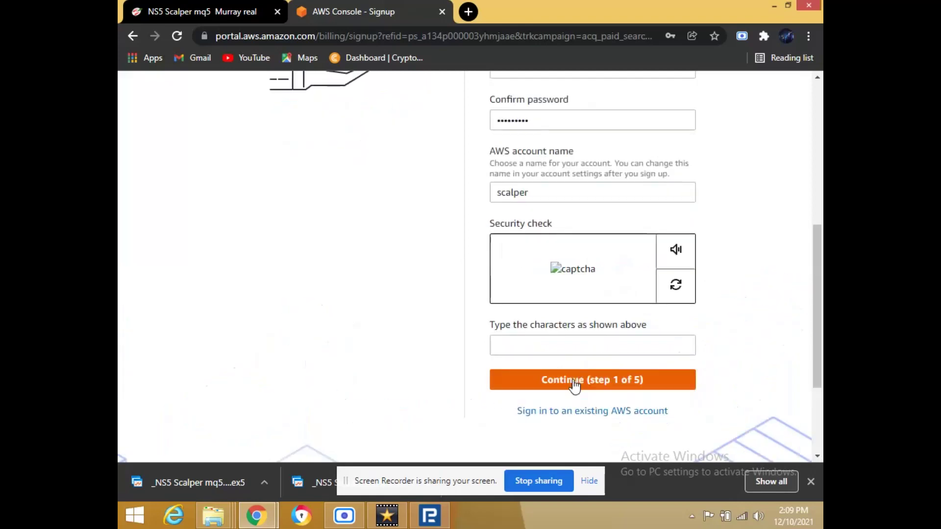
Re-enter the security-check characters and submit the first step again.
drag(817, 255, 821, 208)
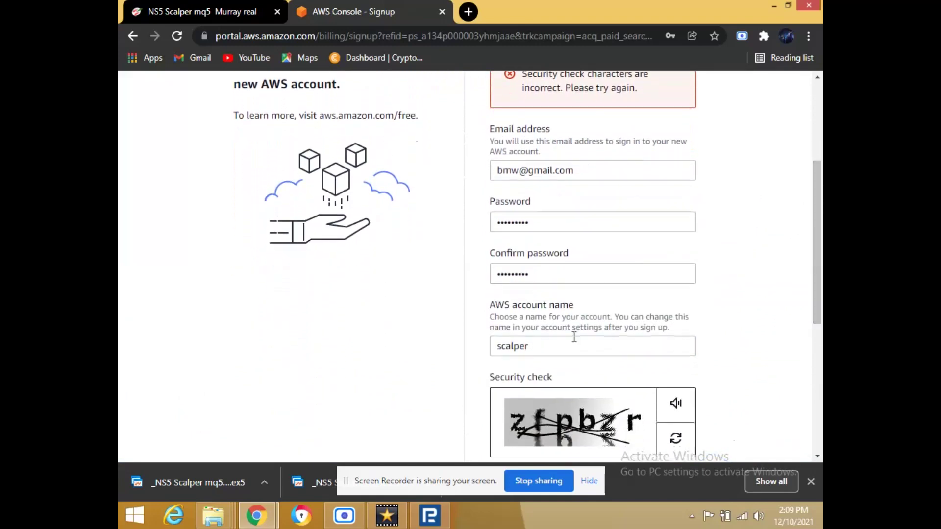
drag(819, 209, 819, 268)
click(570, 368)
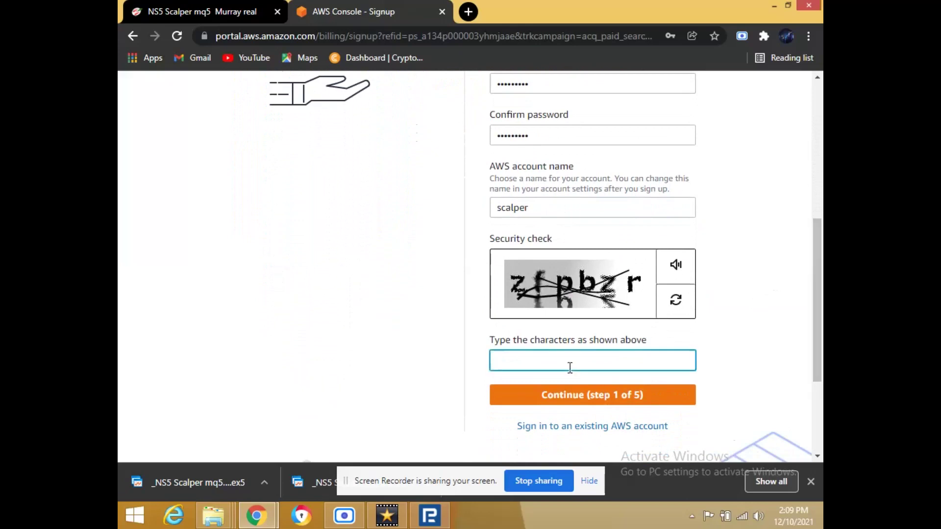
text(zfpbzr)
click(576, 393)
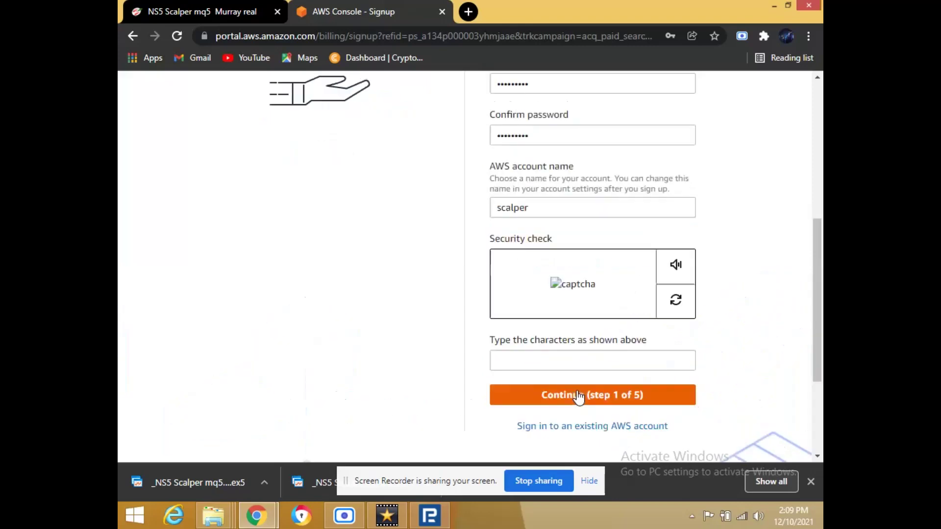
Load a new security-check image and replace the email address's username.
click(662, 300)
drag(814, 341, 818, 269)
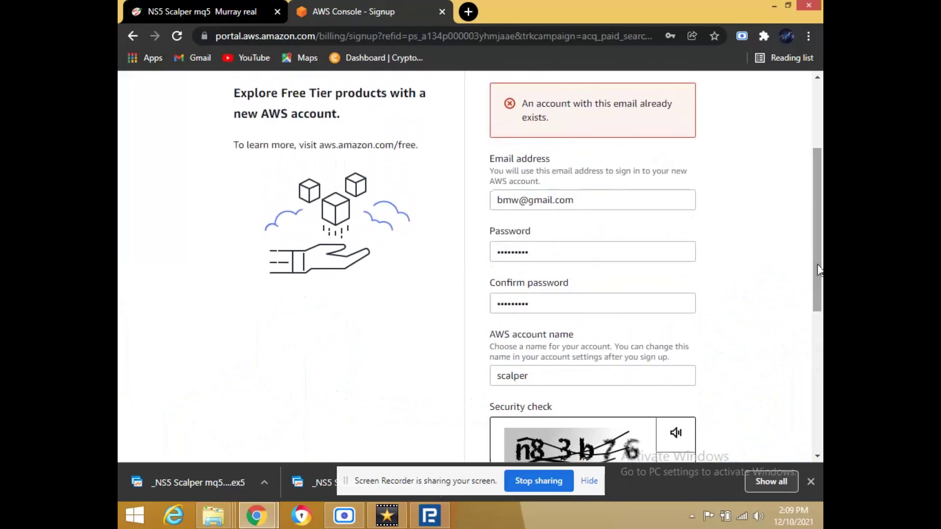
double_click(519, 199)
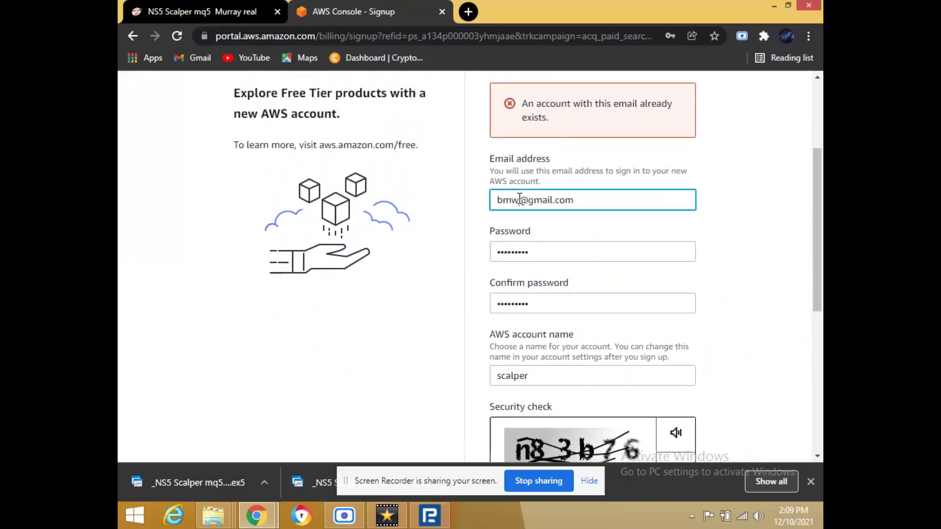
key(BackSpace)
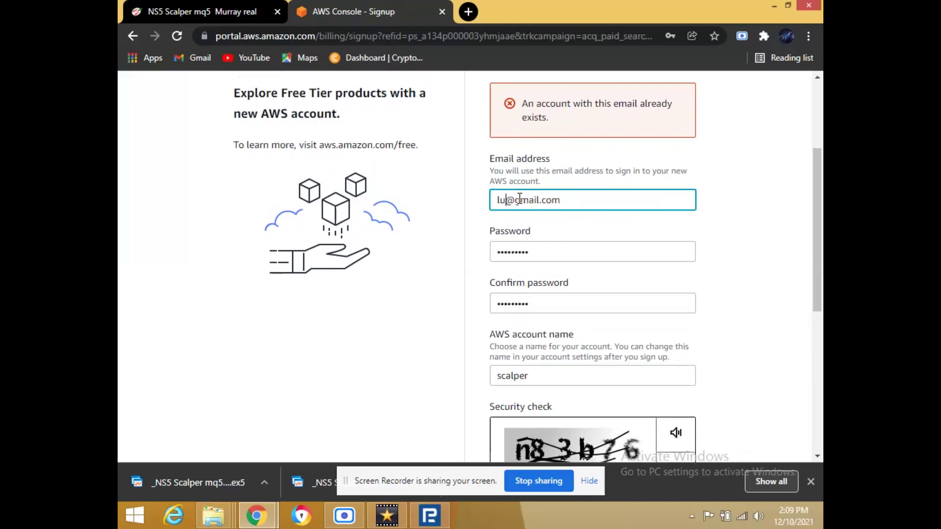
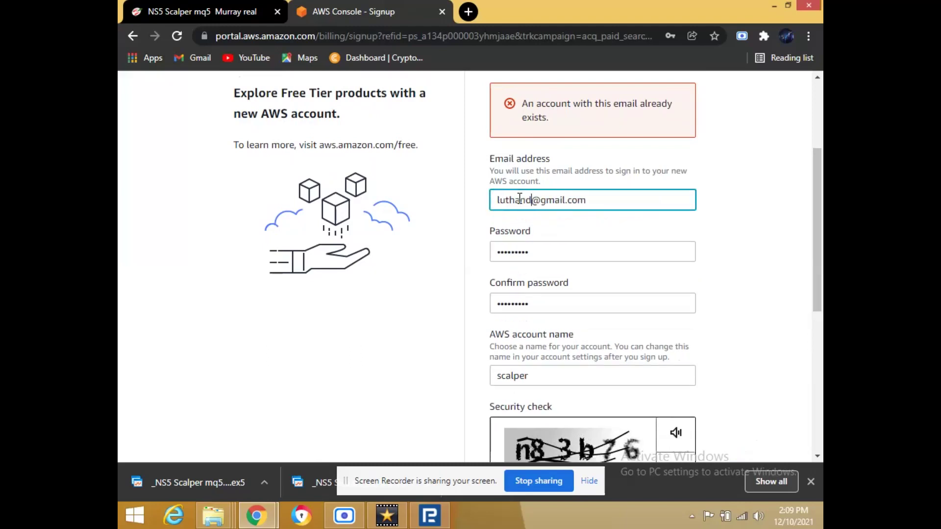
Type the new security-check characters into the answer field.
drag(821, 226, 810, 311)
click(591, 297)
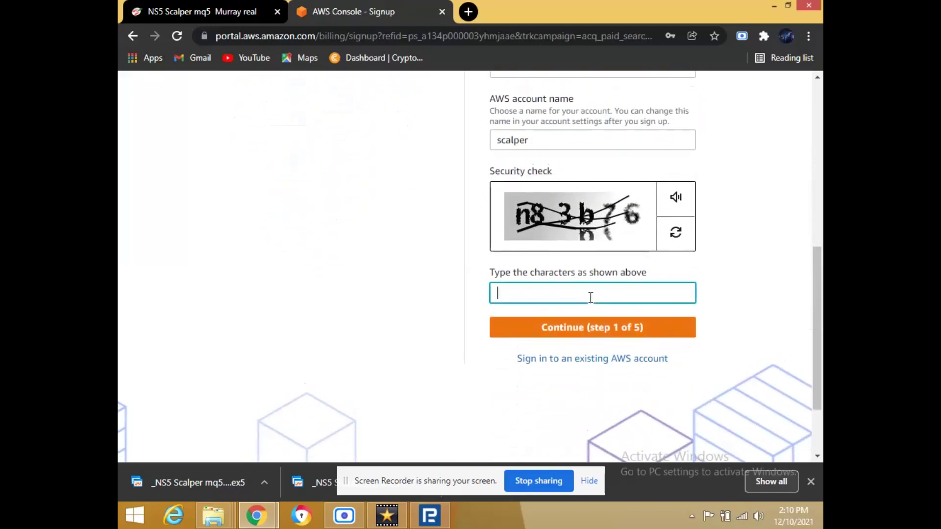
text(n83b76)
Submit the first sign-up step and dismiss the chat notification popup.
click(592, 325)
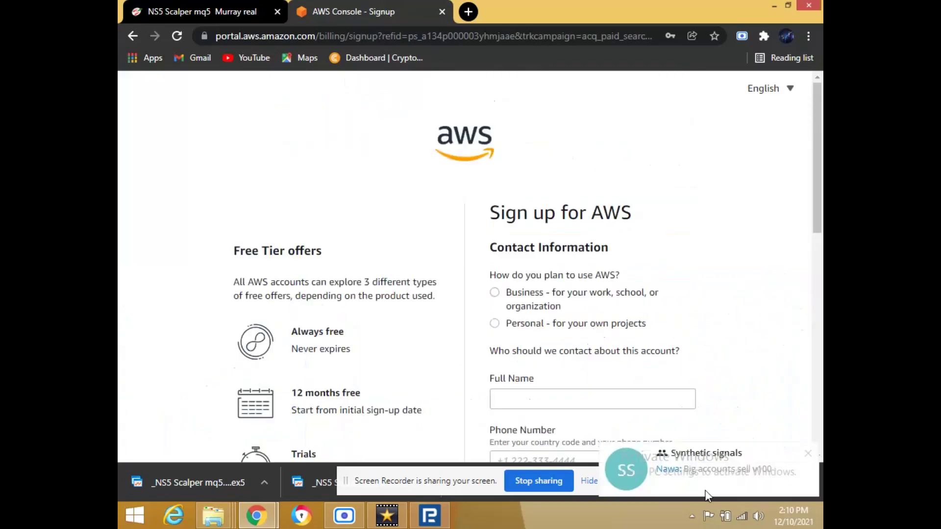
click(809, 453)
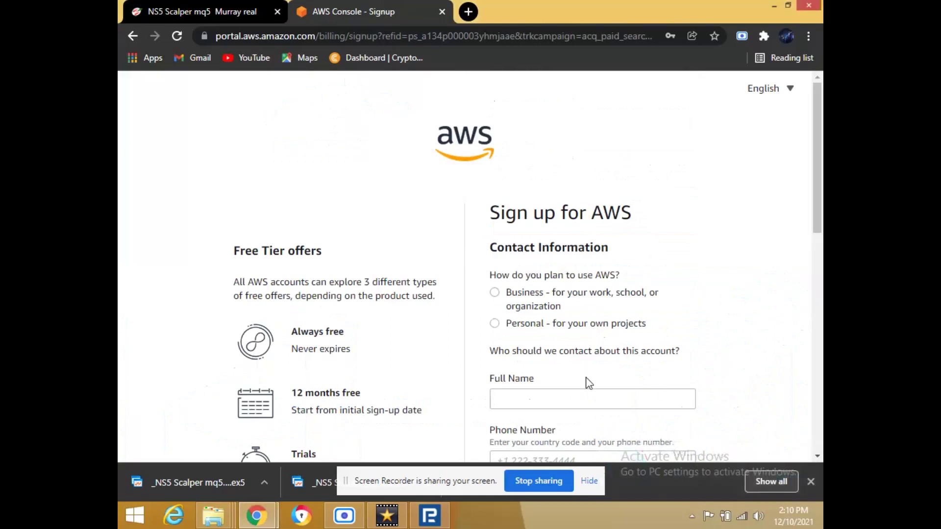
scroll(779, 147, down, 3)
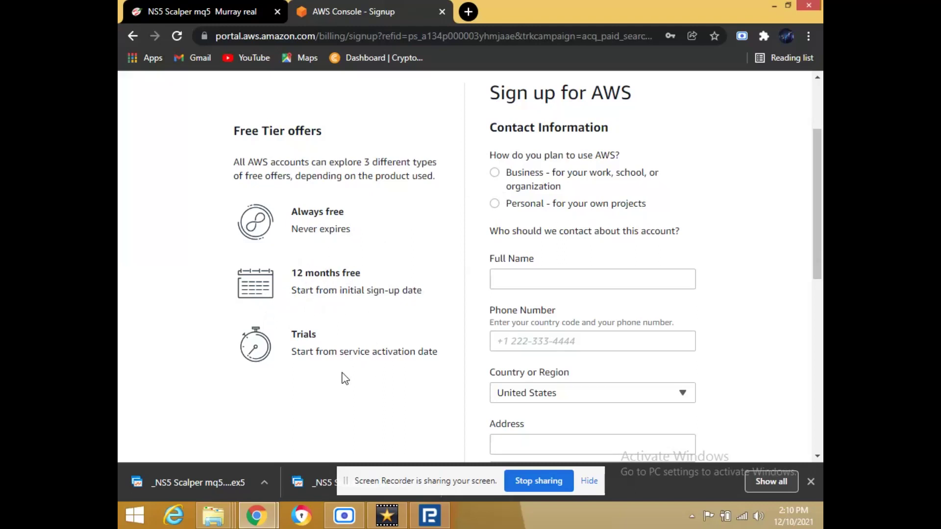
Choose the Personal account type and enter the account holder's full name.
click(495, 200)
click(528, 280)
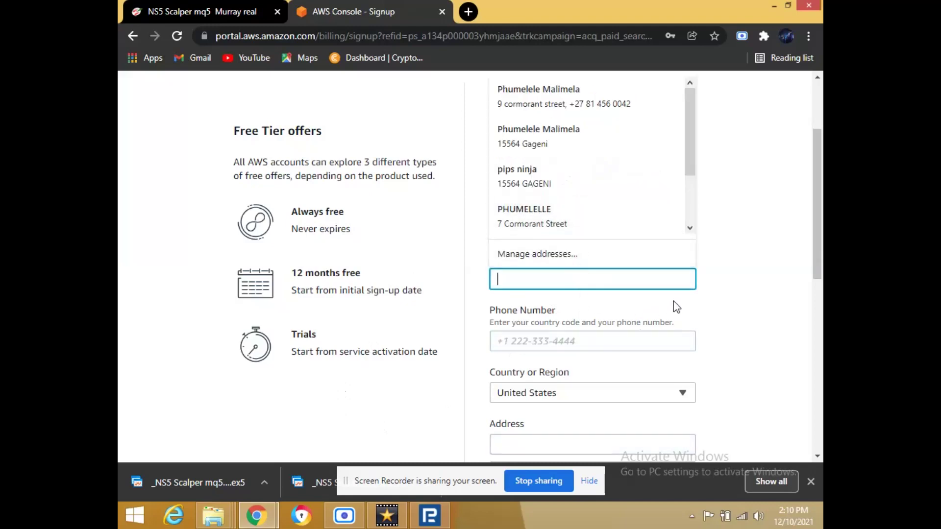
click(711, 299)
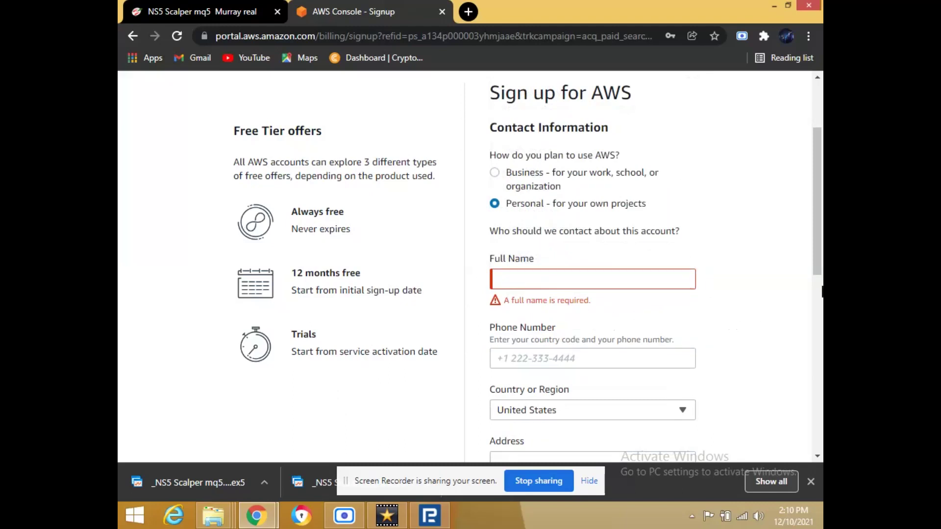
click(558, 284)
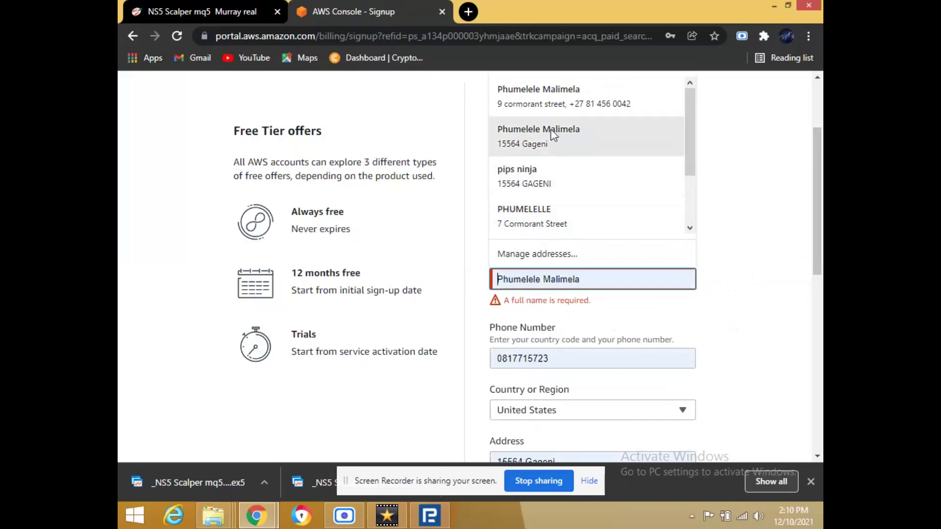
text(luta)
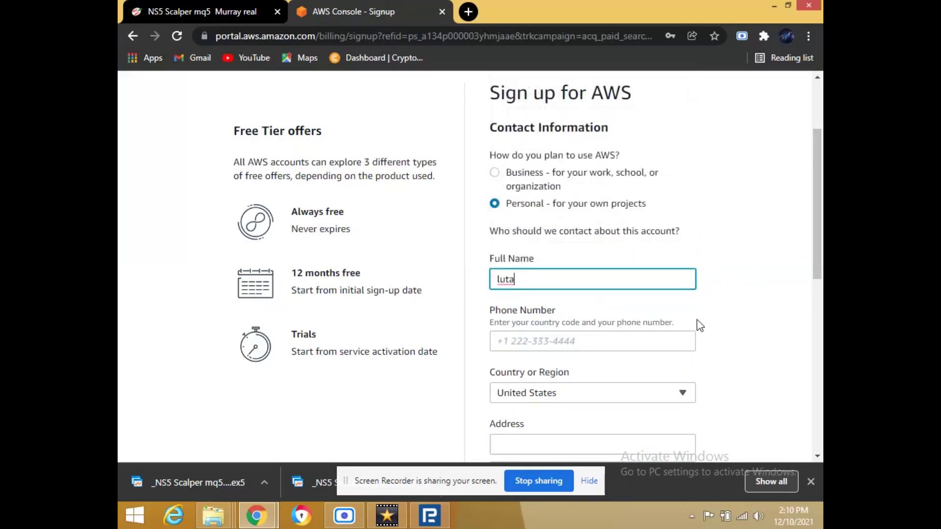
key(BackSpace)
text(hando)
Autofill the phone number and street address, then trim the address's last letter.
click(565, 340)
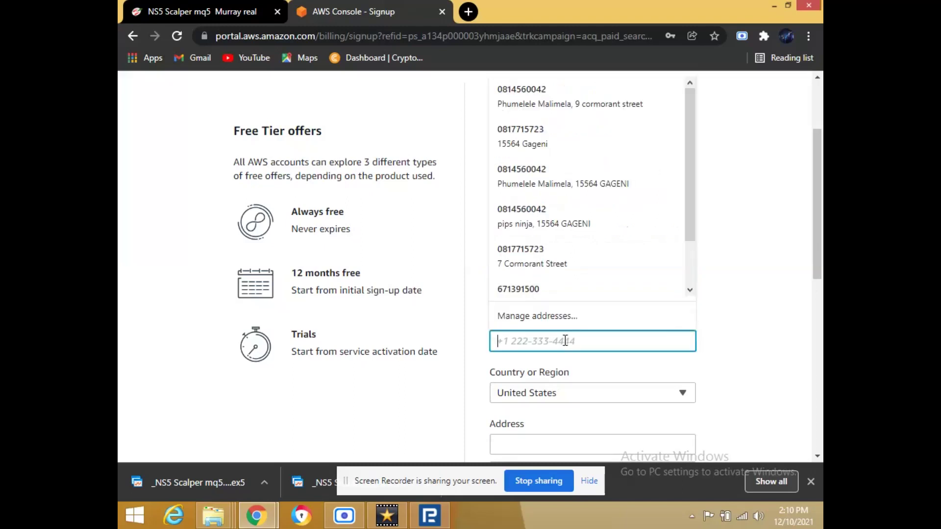
click(549, 252)
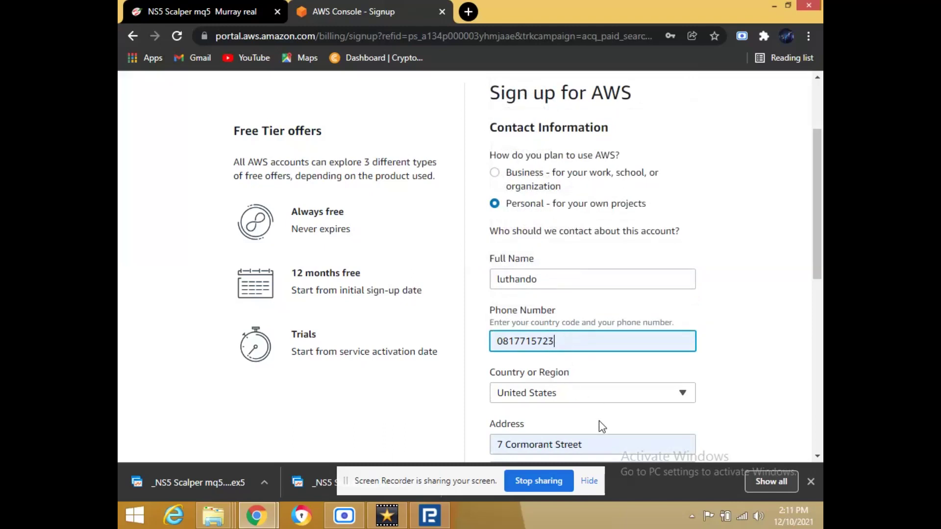
click(588, 446)
key(BackSpace)
key(BackSpace)
key(BackSpace)
key(BackSpace)
key(BackSpace)
key(BackSpace)
key(BackSpace)
key(BackSpace)
key(BackSpace)
key(BackSpace)
key(BackSpace)
key(BackSpace)
key(BackSpace)
key(BackSpace)
key(BackSpace)
key(BackSpace)
key(BackSpace)
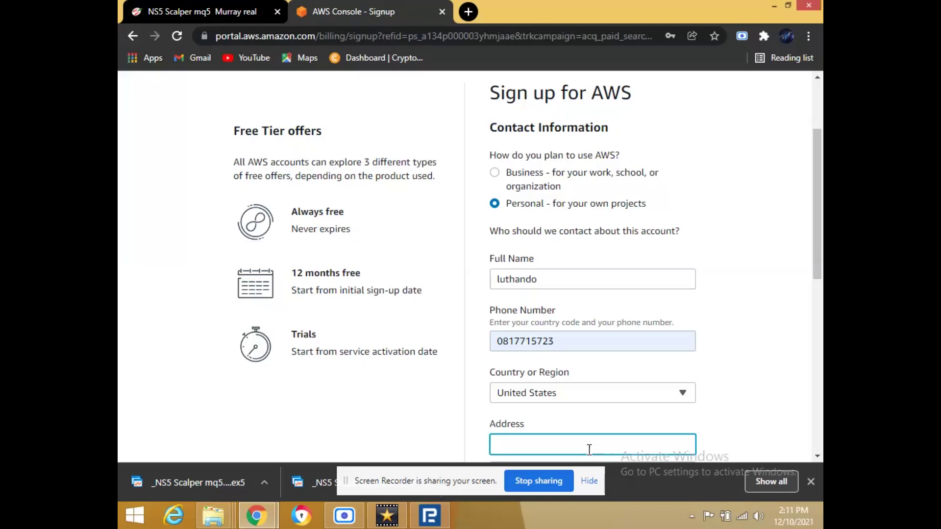
Complete the street address and set Country or Region to South Africa.
text(romsly)
drag(818, 168, 810, 222)
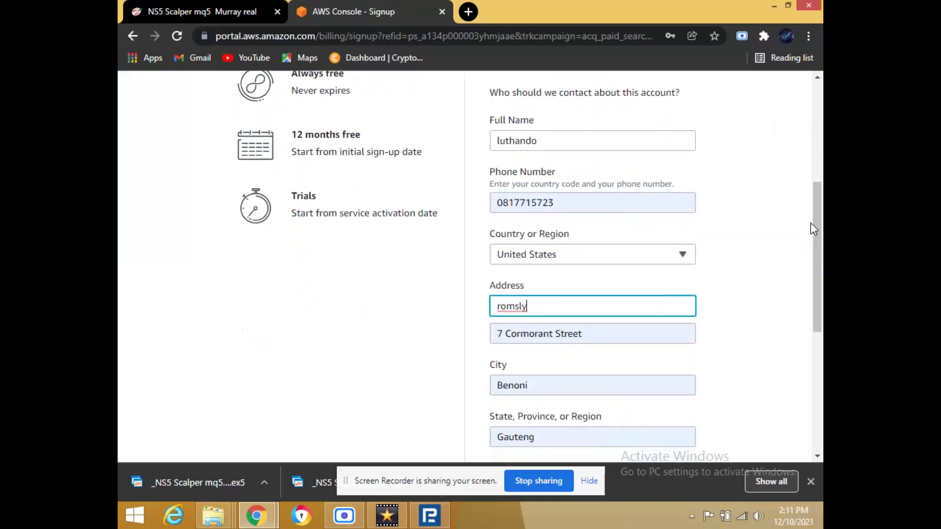
click(631, 255)
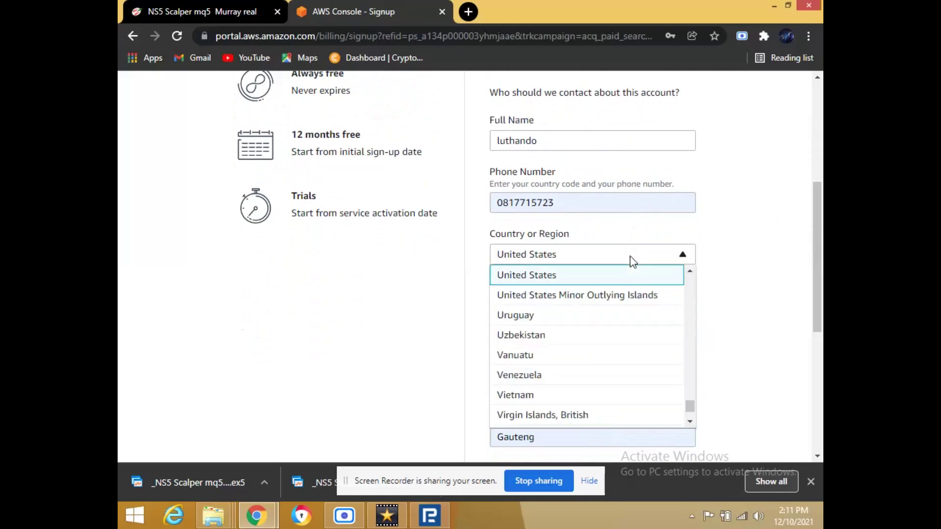
key(s)
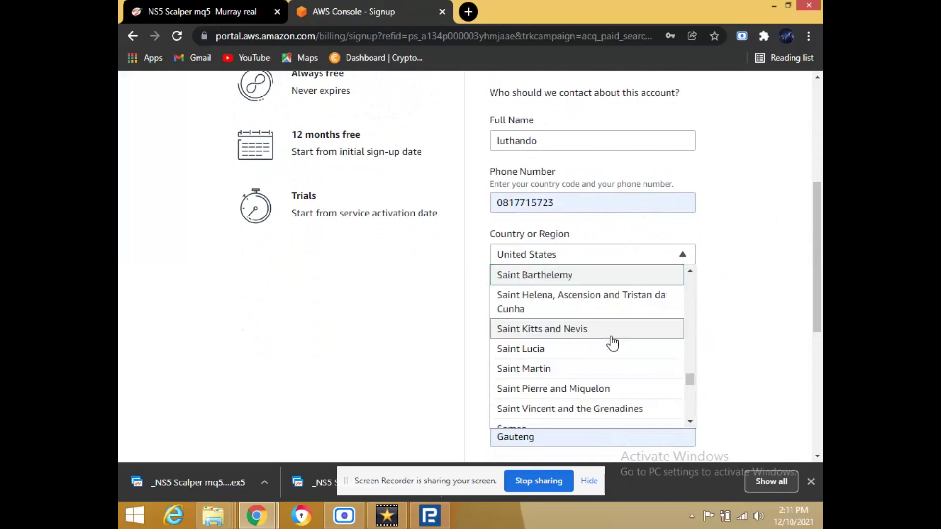
key(s)
key(s)
key(s)
key(s)
key(s)
key(s)
key(s)
key(s)
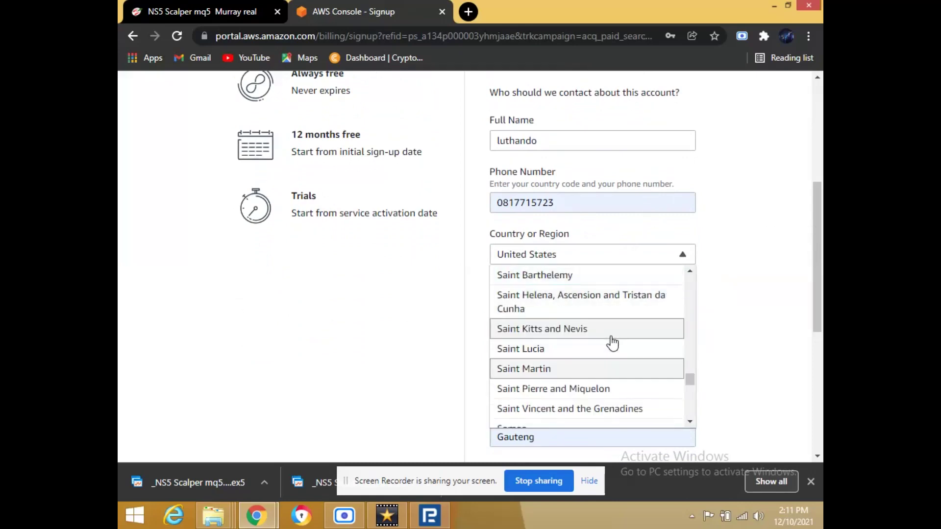
key(Down)
key(Down)
key(Down)
key(Down)
key(Down)
key(Down)
key(Down)
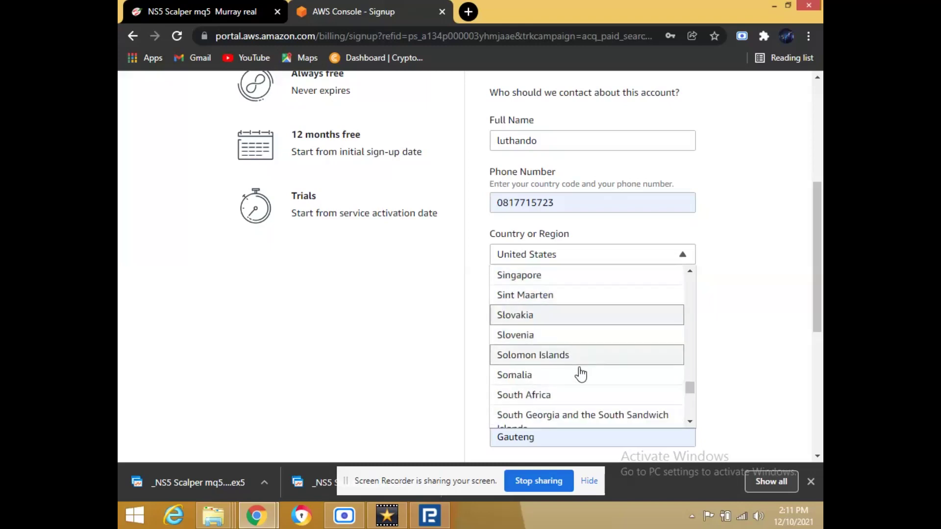
click(555, 397)
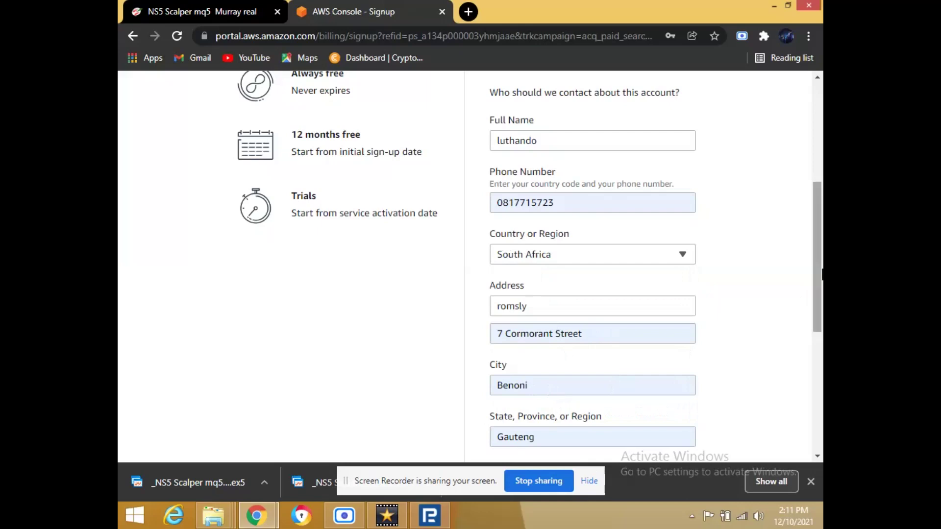
Submit the contact information step and decline saving the address in the browser.
scroll(818, 258, down, 4)
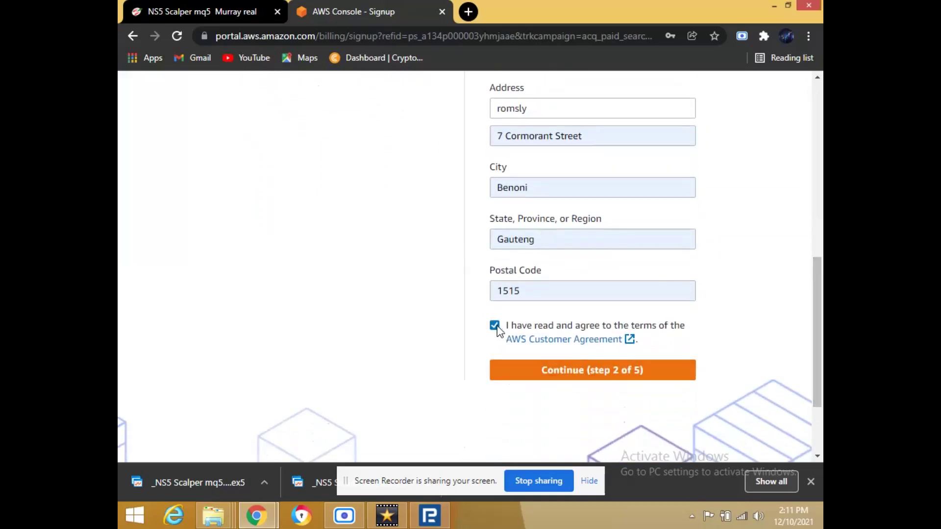
click(571, 372)
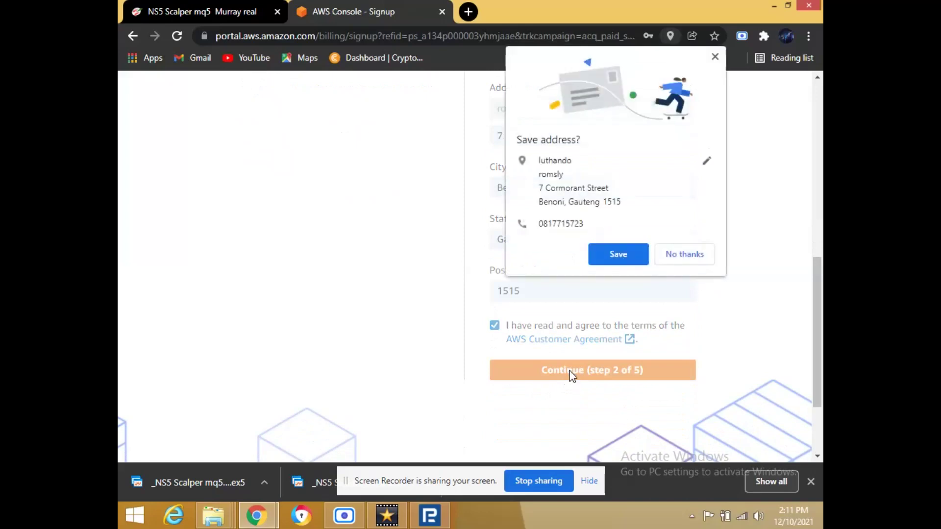
click(690, 255)
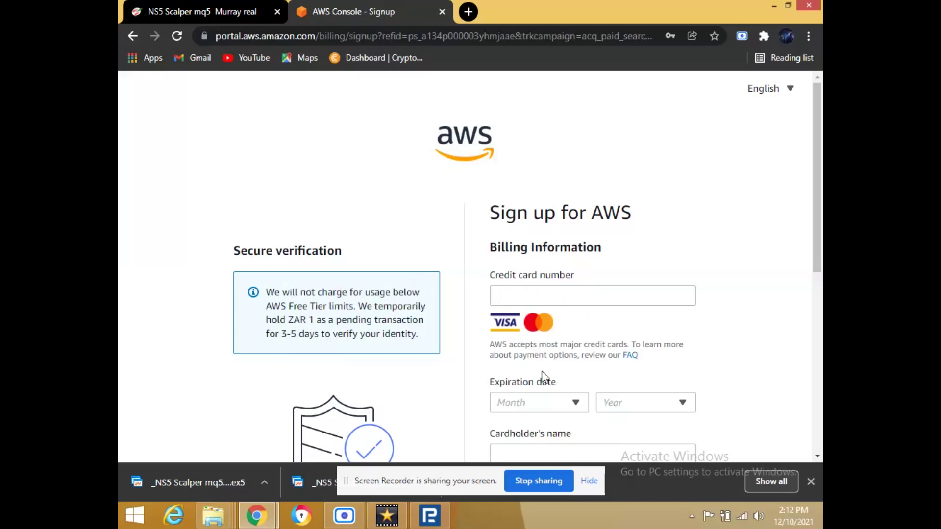
drag(813, 243, 812, 291)
drag(817, 246, 817, 152)
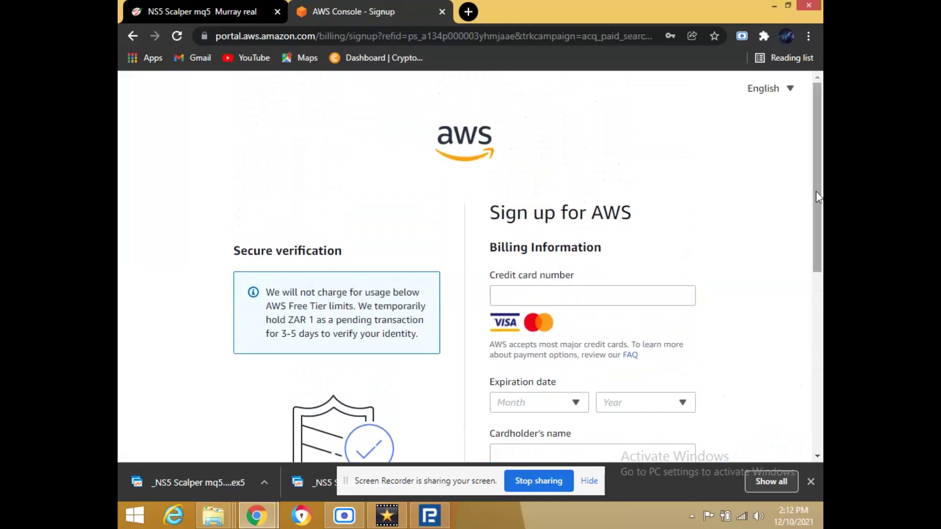
drag(817, 193, 809, 407)
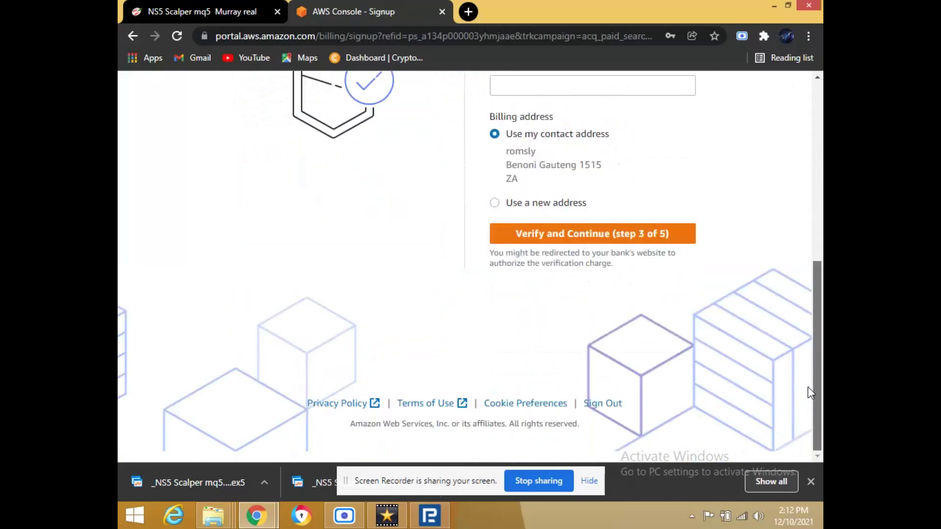
drag(810, 380, 821, 186)
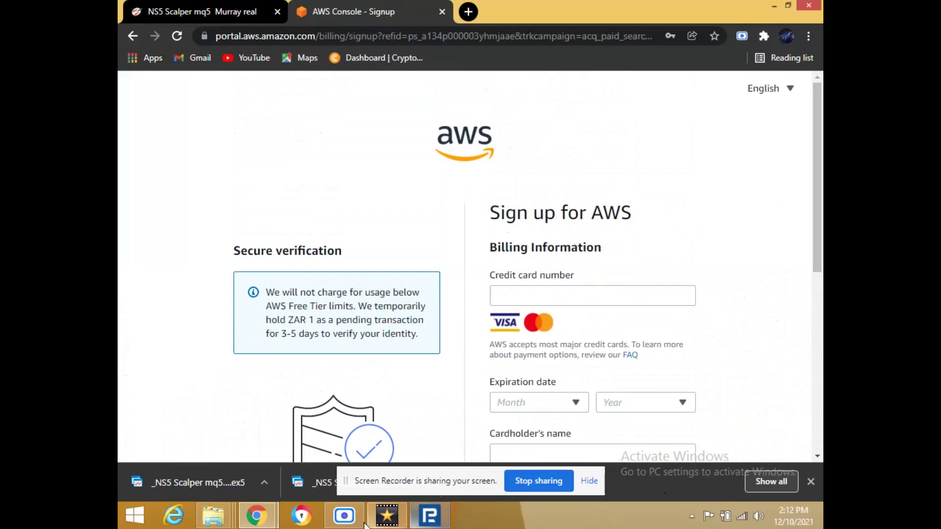
Bring the Scre.io recorder forward from the taskbar and minimize it.
click(344, 520)
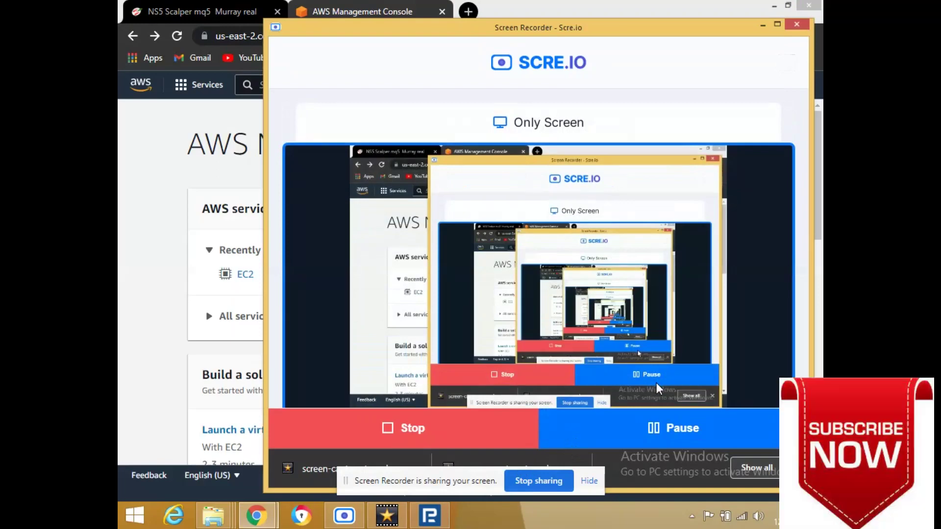
click(762, 24)
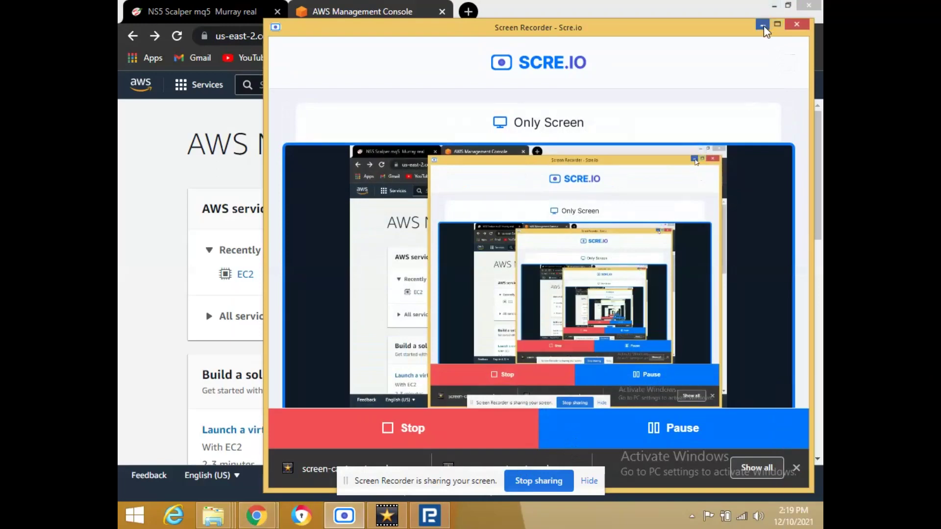
Start launching a virtual machine and select the Microsoft Windows Server 2019 Base AMI.
click(237, 436)
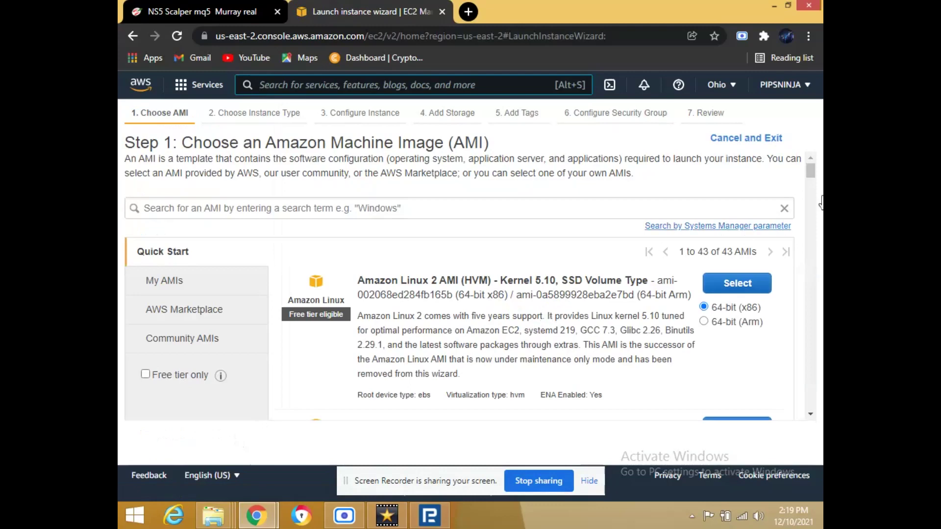
drag(812, 173, 817, 234)
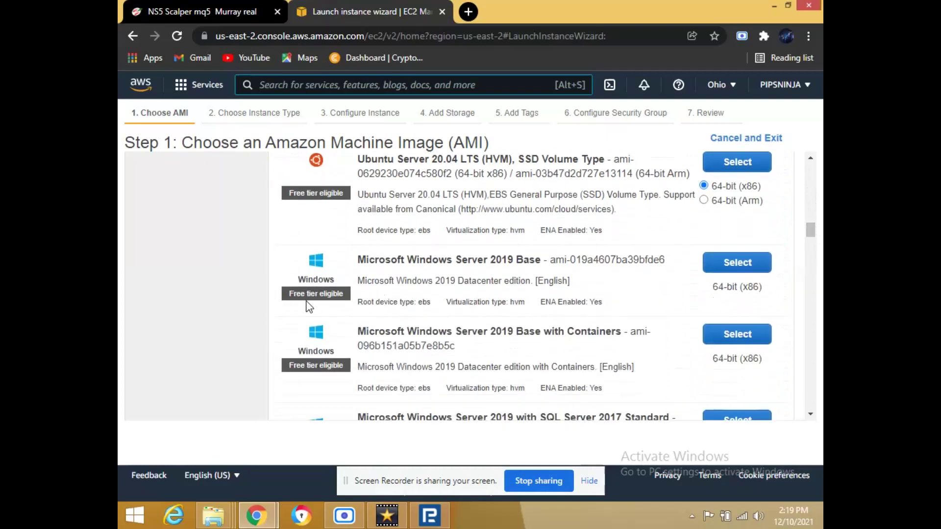
click(736, 267)
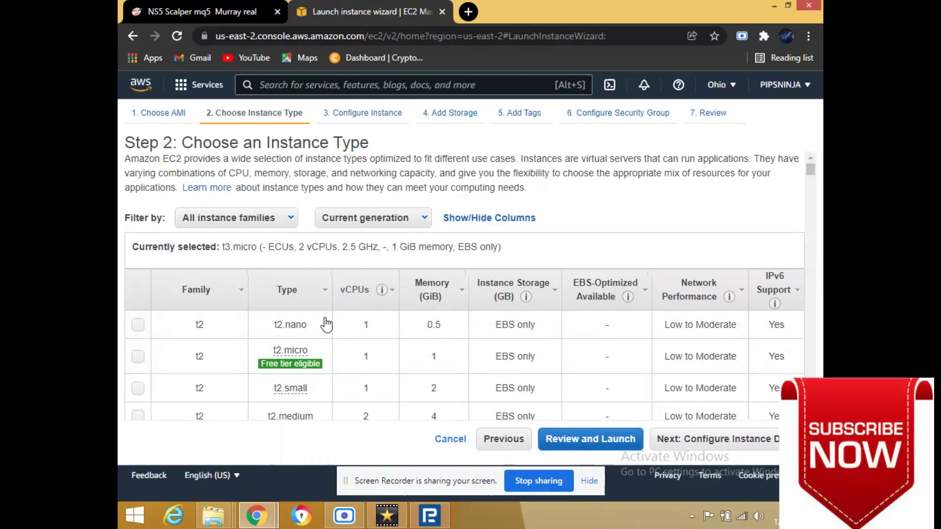
Pick the t2.micro instance type, skip to Review and Launch, and dismiss the chat popup.
click(138, 357)
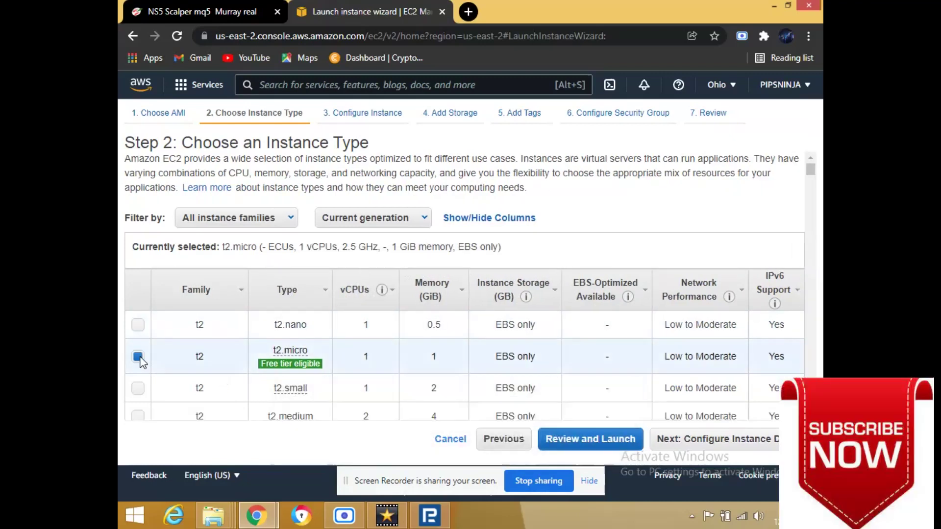
click(606, 445)
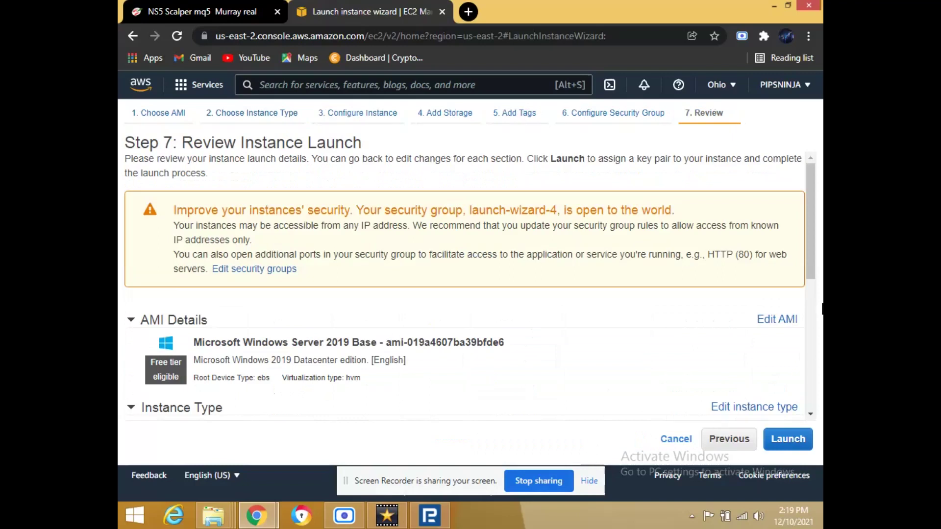
drag(815, 245, 817, 374)
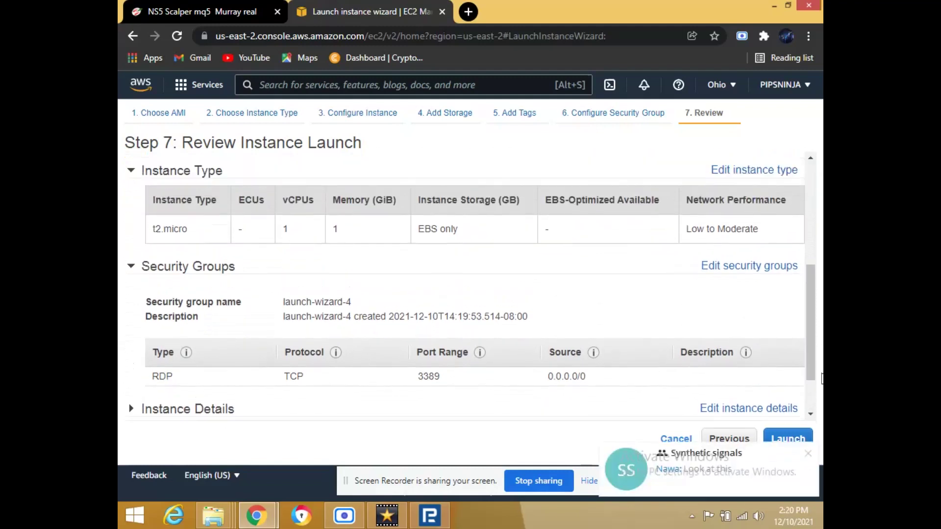
click(808, 453)
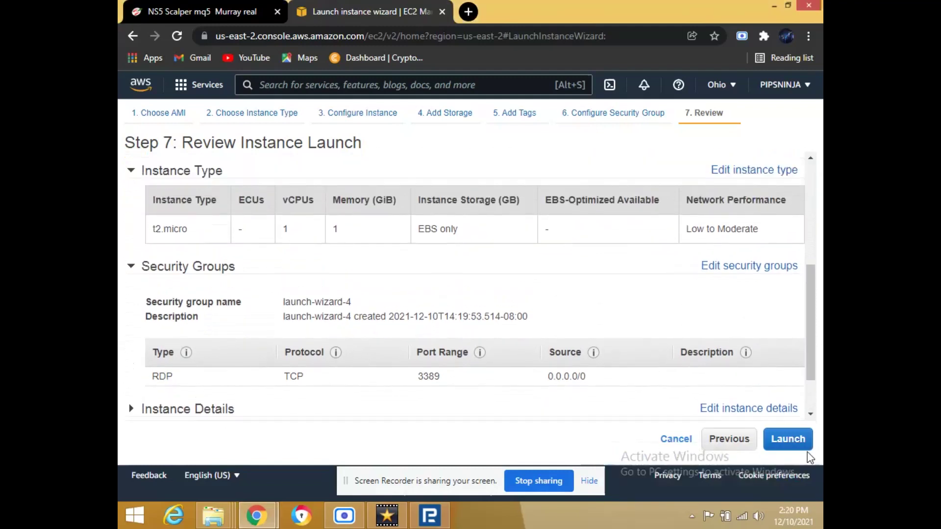
Create a new RSA key pair named cryptomaster and download cryptomaster.pem.
click(779, 441)
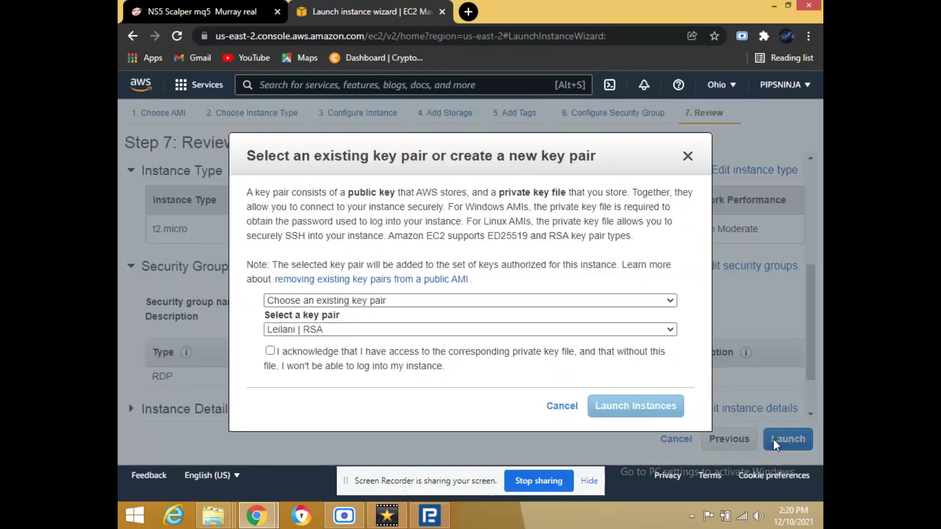
click(440, 329)
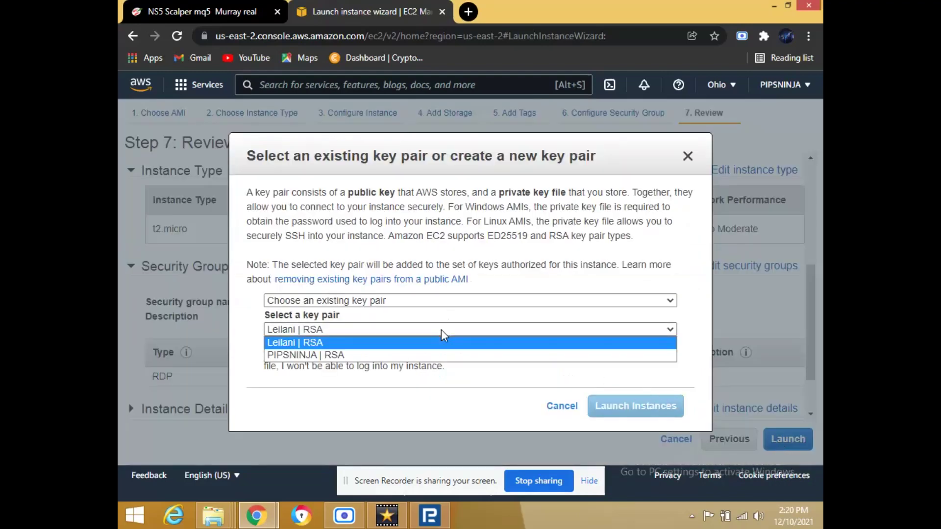
click(396, 301)
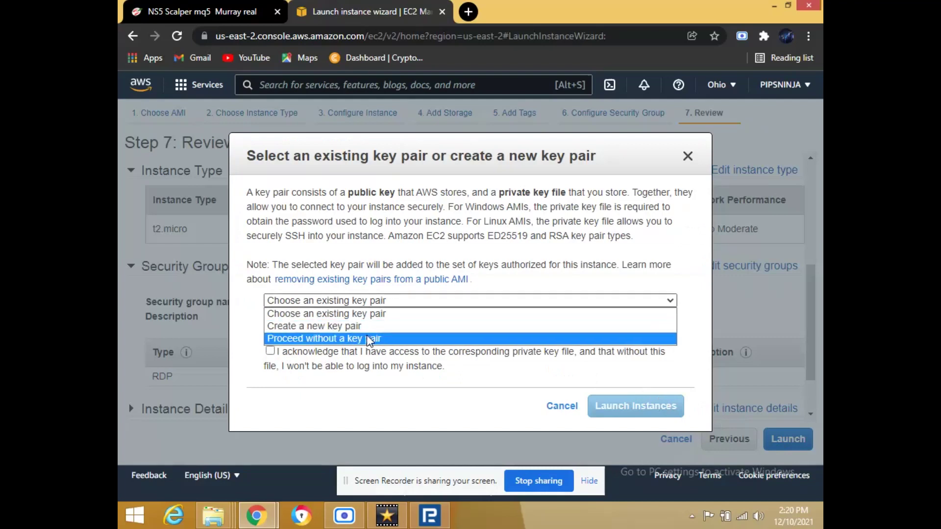
click(352, 326)
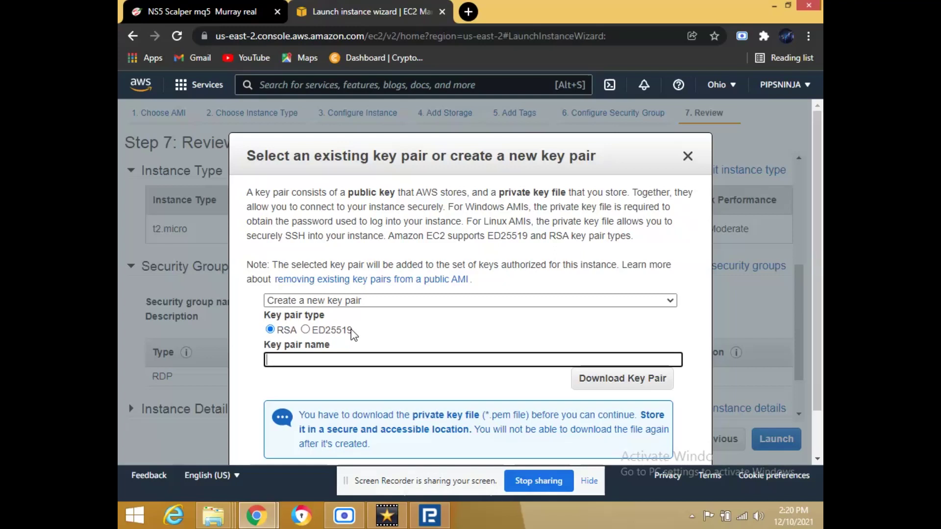
text(cryp)
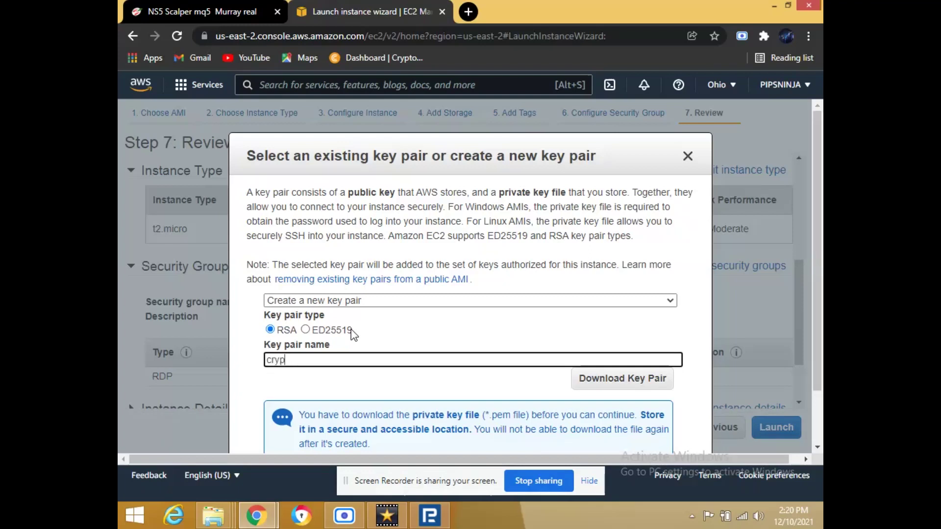
text(tomaster)
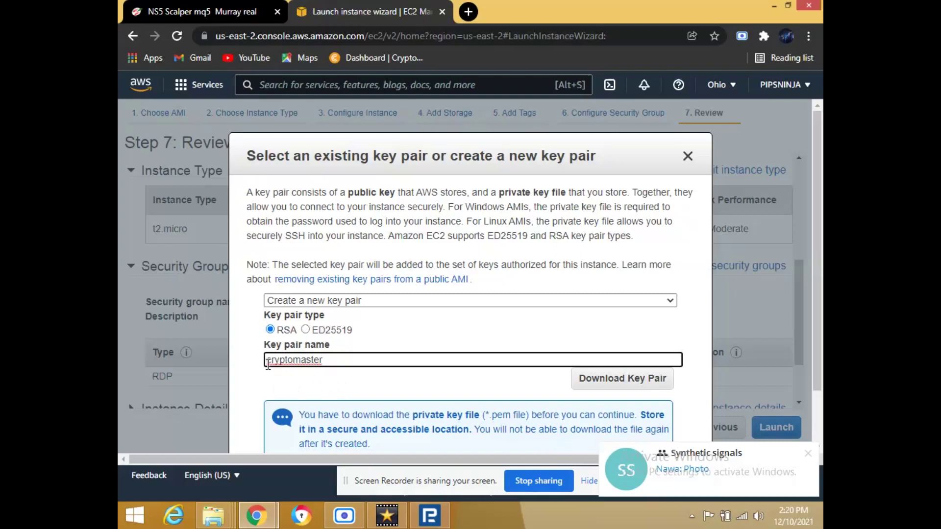
click(623, 379)
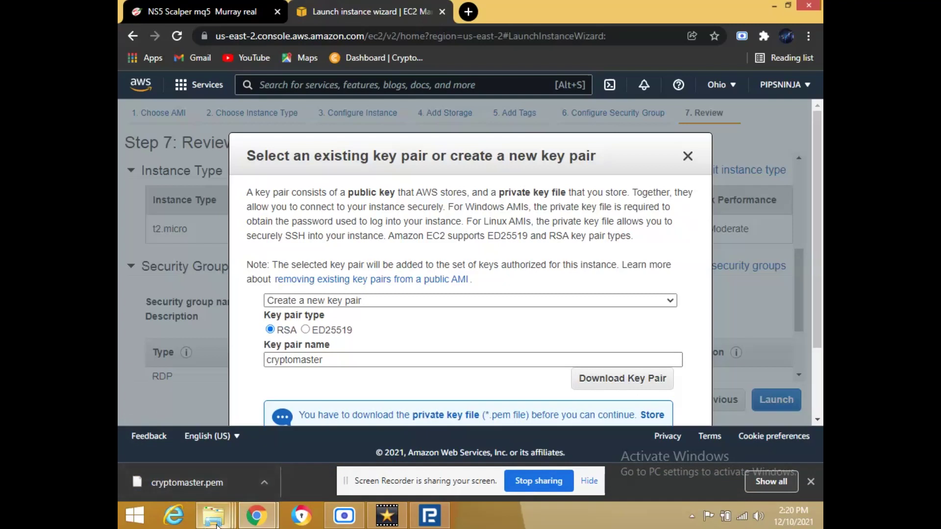
Launch the configured Windows Server instance.
mouse_move(216, 525)
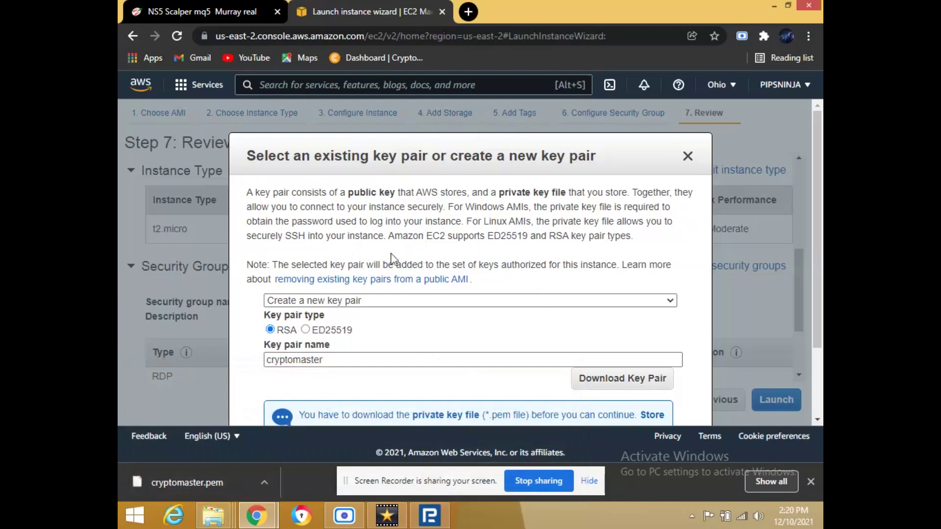
drag(817, 198, 822, 286)
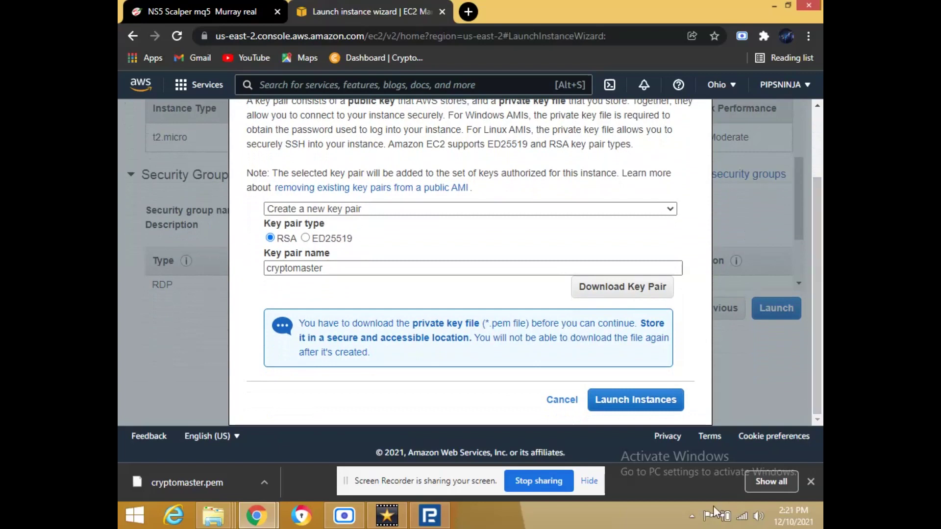
click(635, 400)
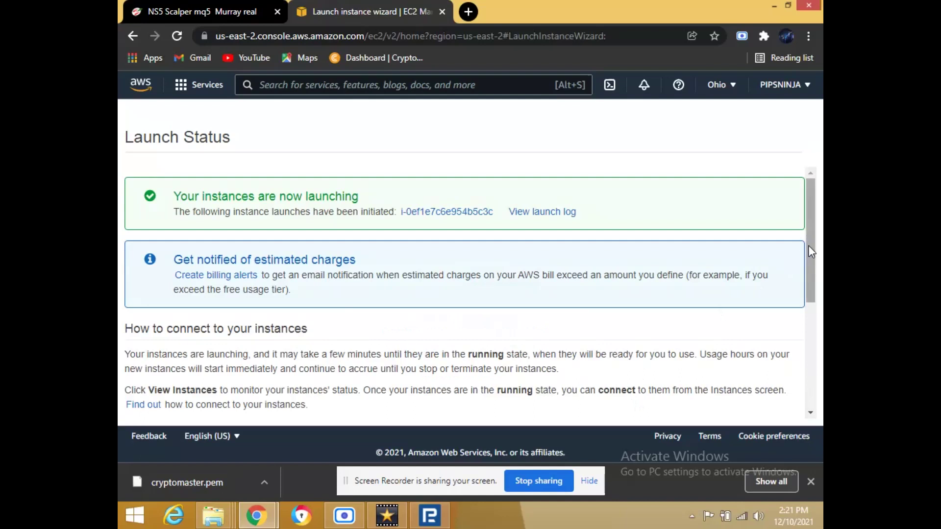
Go to the EC2 instances list and close the downloads bar.
scroll(812, 308, down, 2)
scroll(816, 307, down, 2)
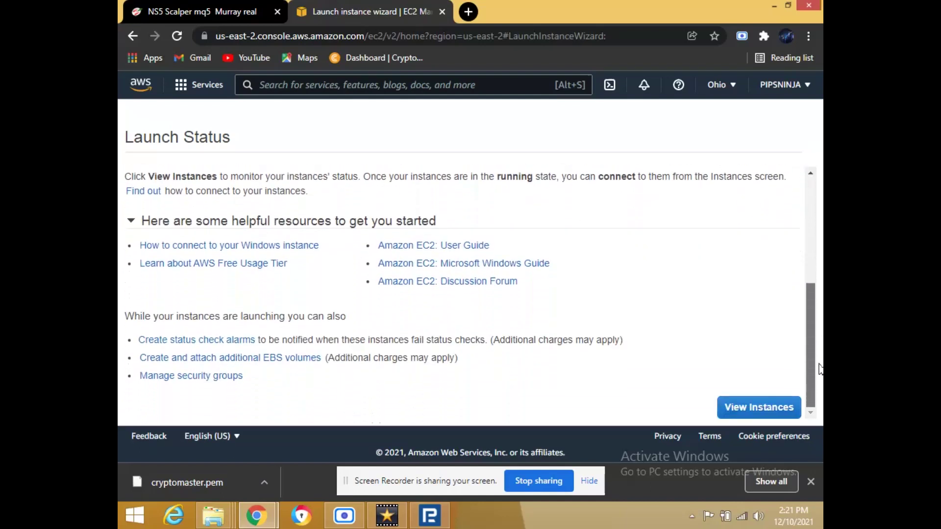
click(769, 407)
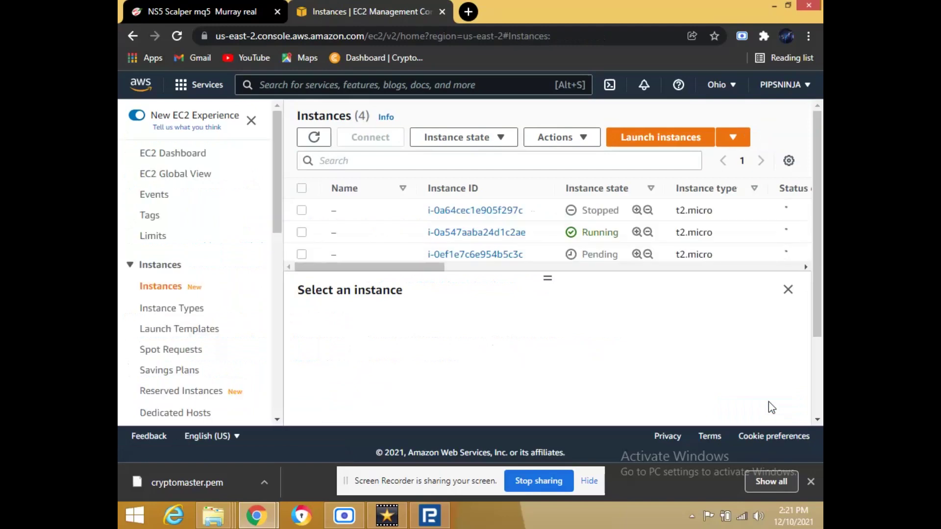
drag(818, 260, 729, 256)
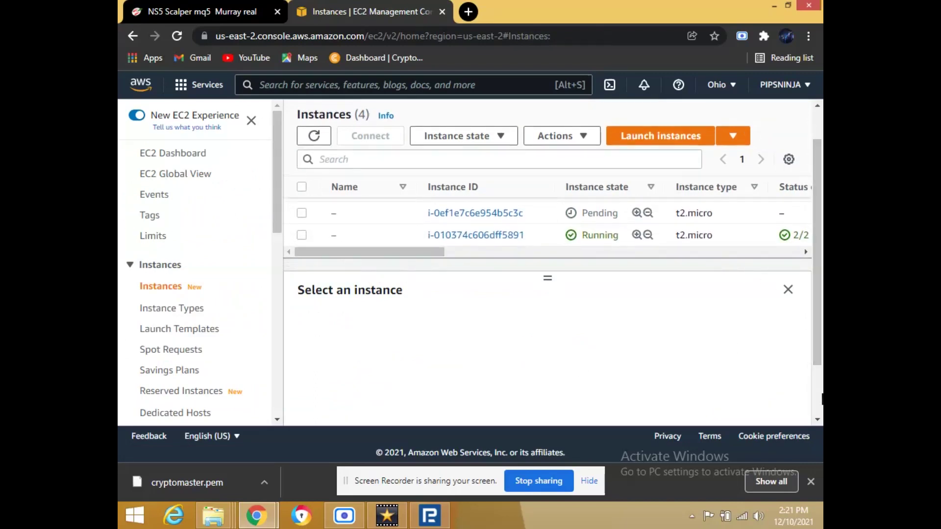
click(811, 482)
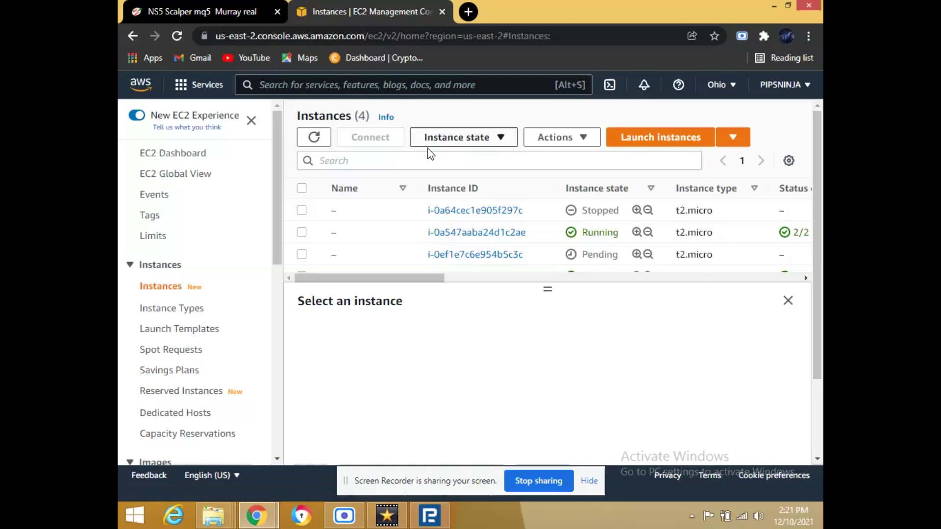
Inspect the details of instance i-0ef1e7c6e954b5c3c, then return to the list.
click(465, 256)
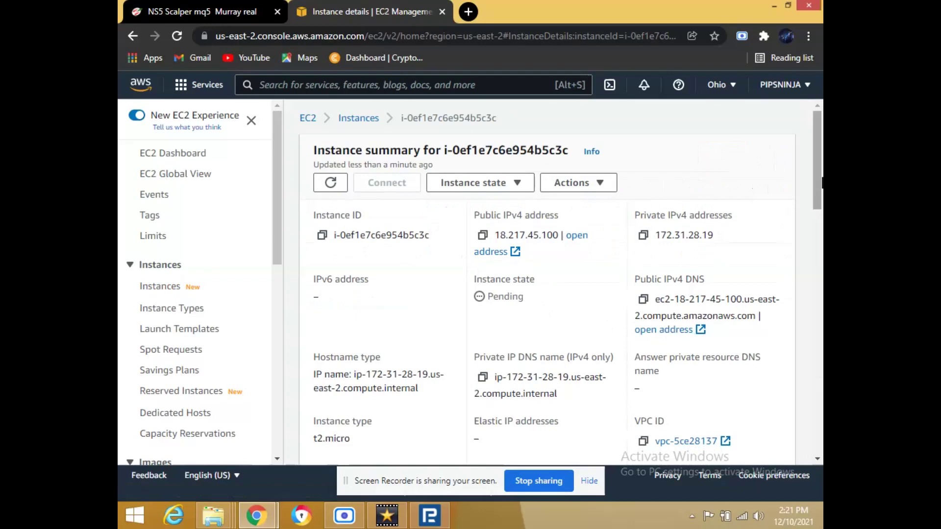
mouse_move(820, 179)
mouse_down()
mouse_move(822, 443)
mouse_move(822, 178)
mouse_up()
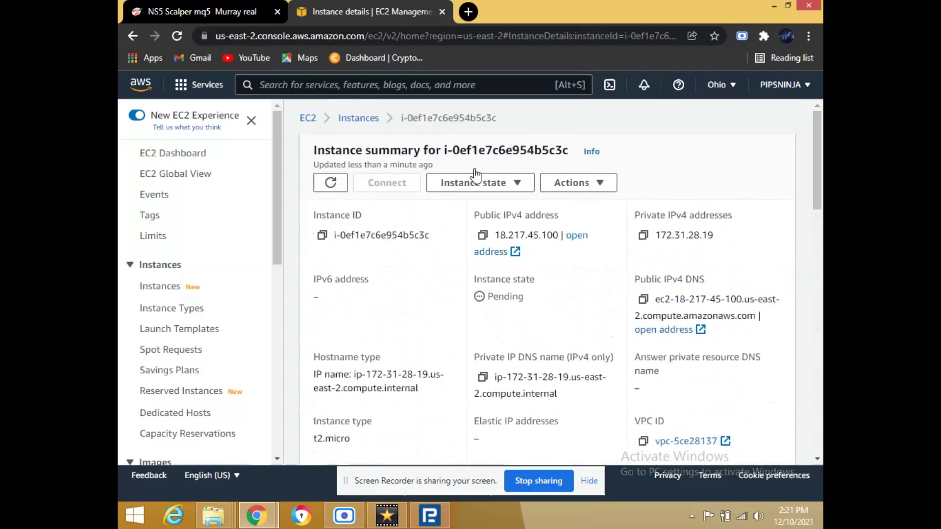
click(132, 36)
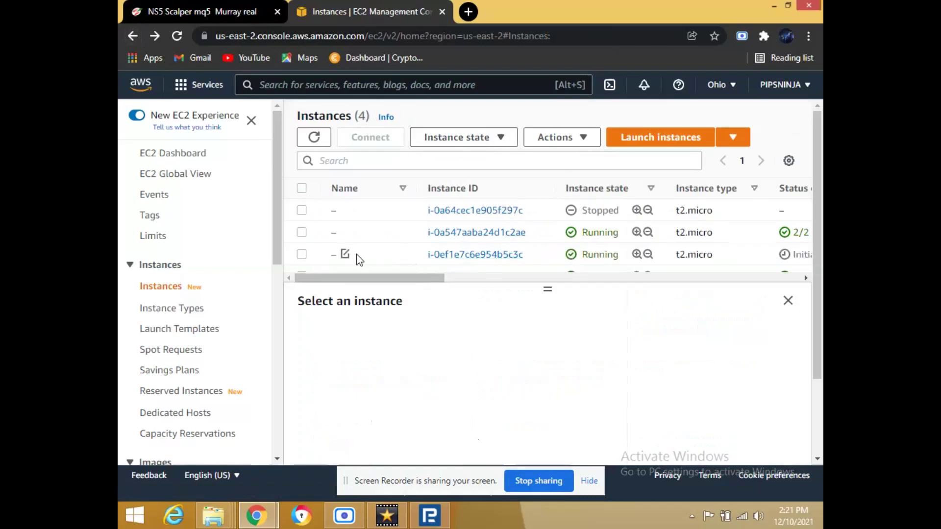
Select only instance i-010374c606dff5891 and open its Connect page.
click(301, 232)
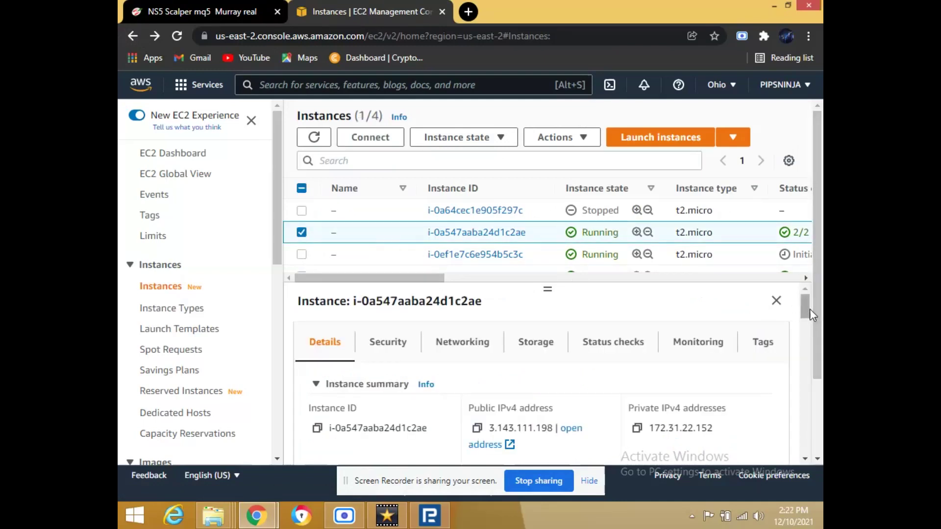
scroll(819, 313, down, 1)
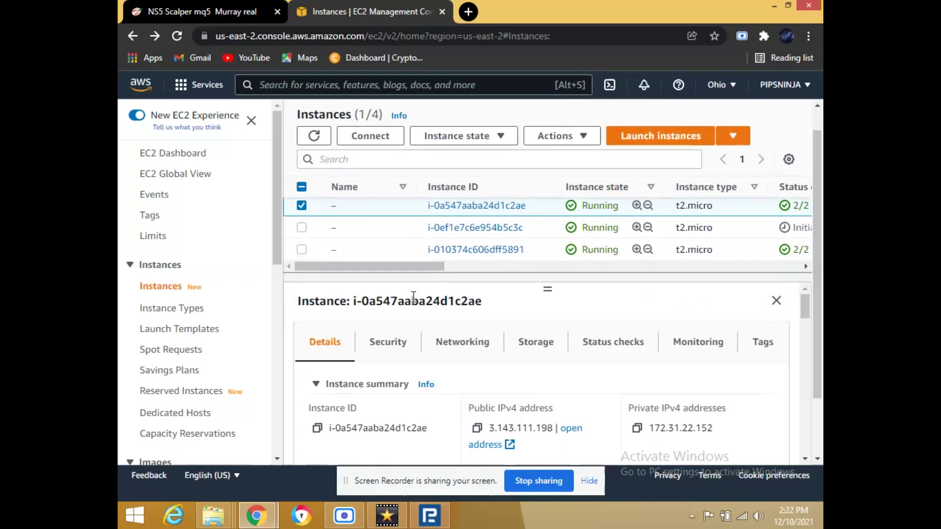
click(302, 249)
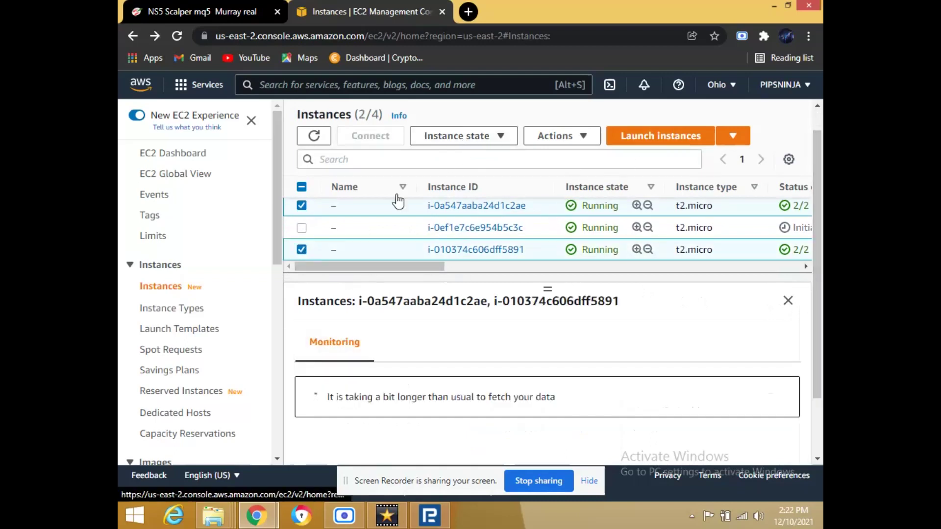
click(302, 206)
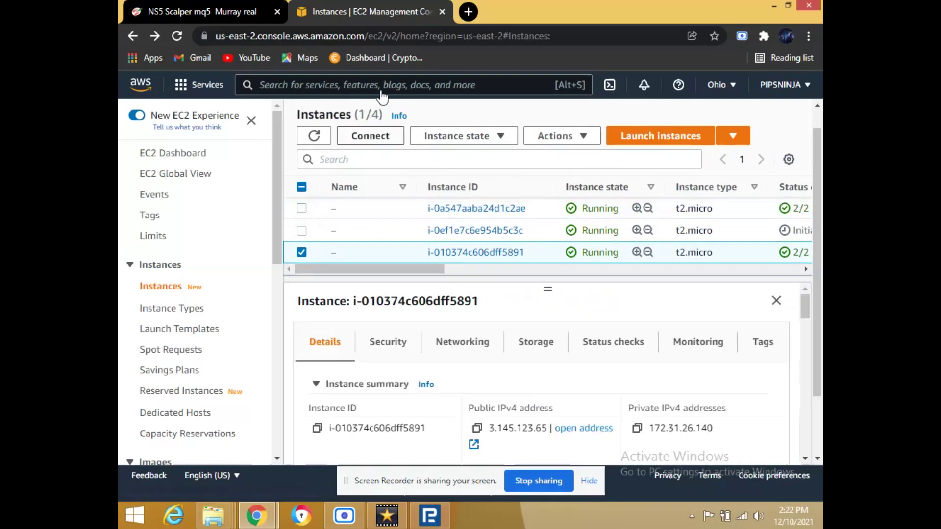
click(376, 140)
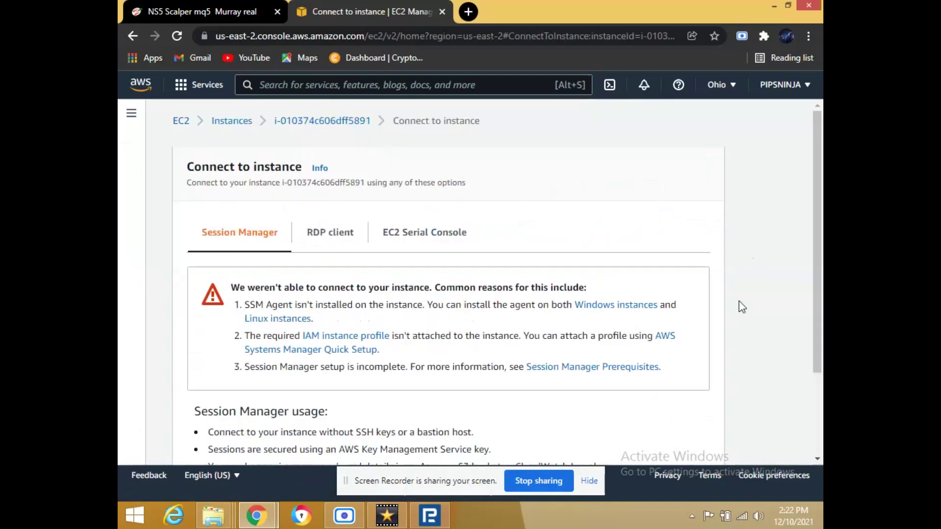
Download the remote desktop (.rdp) file from the RDP client tab.
mouse_move(820, 333)
mouse_down()
mouse_move(821, 411)
mouse_move(820, 333)
mouse_up()
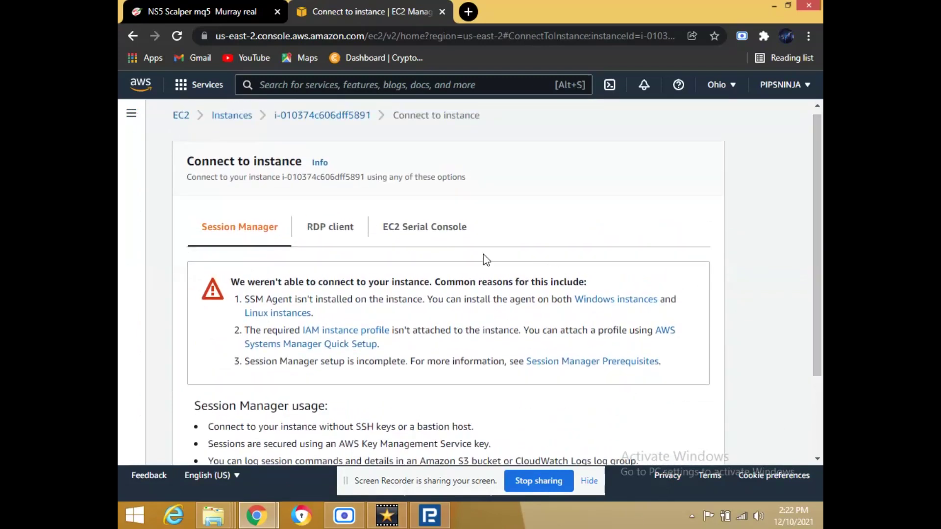
click(342, 235)
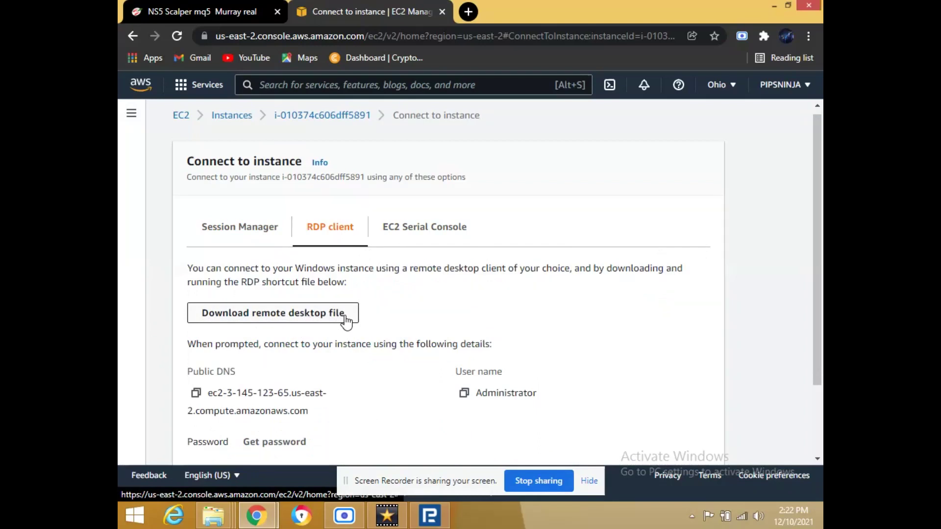
click(345, 318)
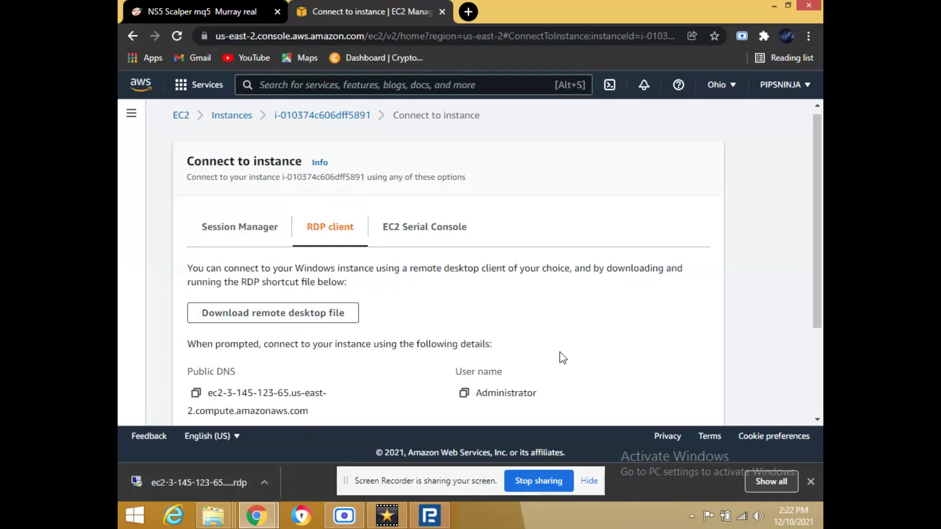
Note the Public DNS and user name, then go to Get Windows password.
scroll(821, 254, down, 2)
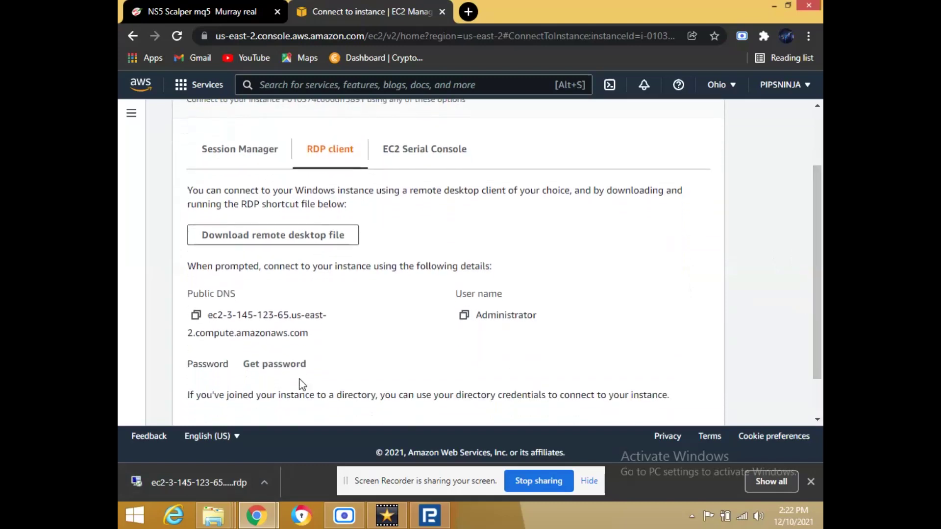
drag(208, 314, 546, 340)
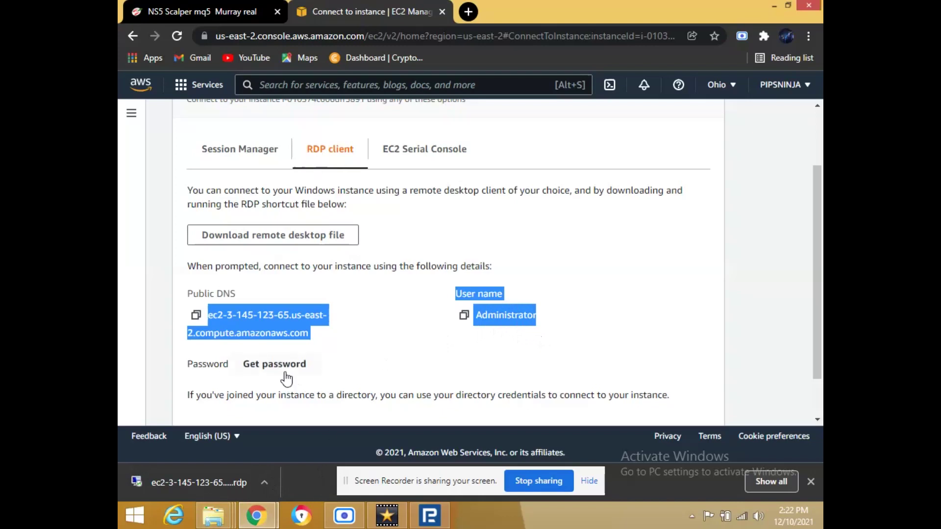
click(582, 326)
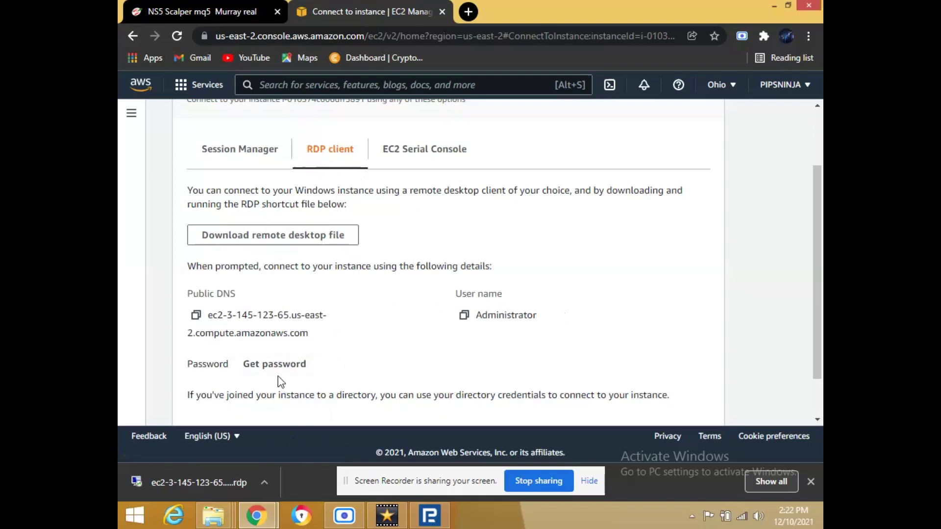
click(265, 365)
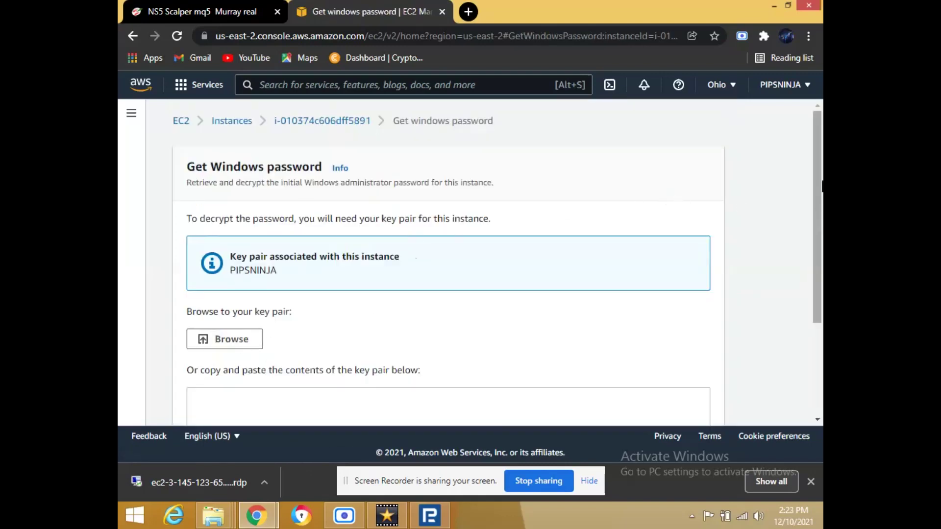
Load the cryptomaster.pem key file and attempt to decrypt the Windows password.
drag(818, 194, 819, 213)
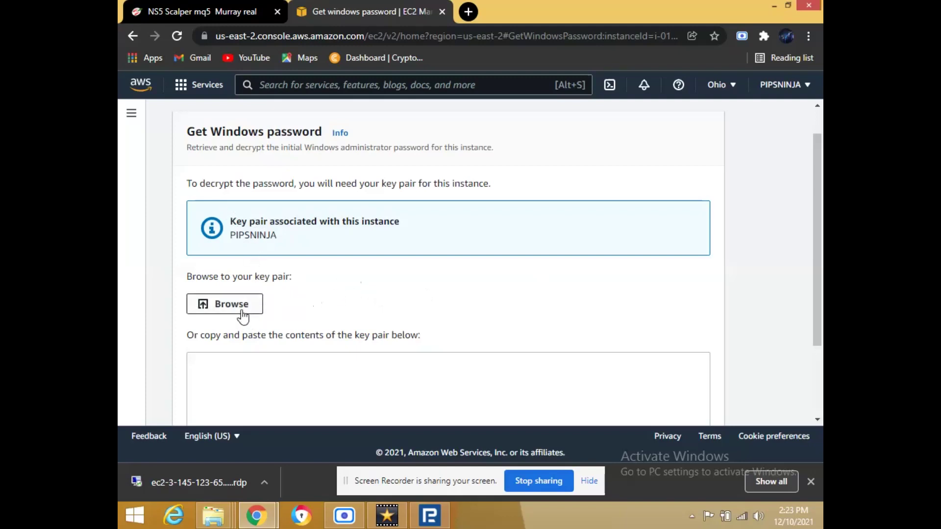
click(243, 315)
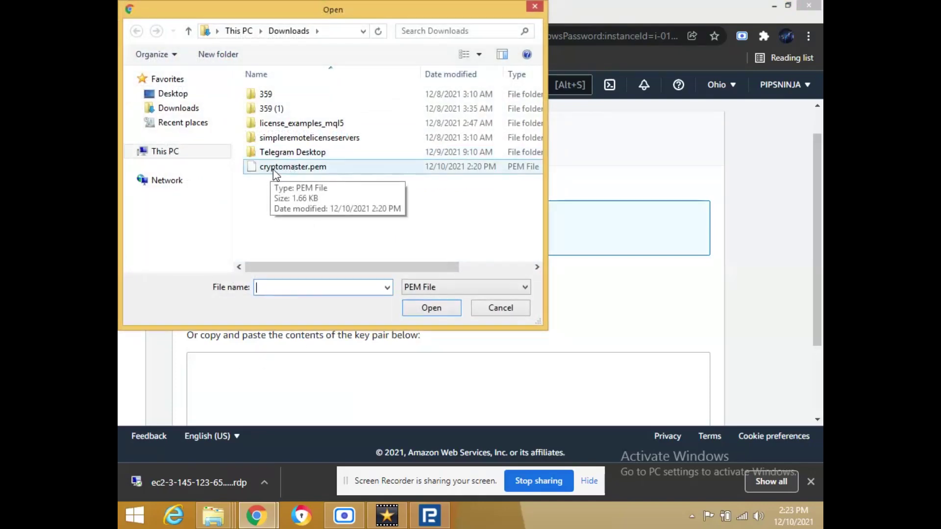
click(303, 171)
click(430, 307)
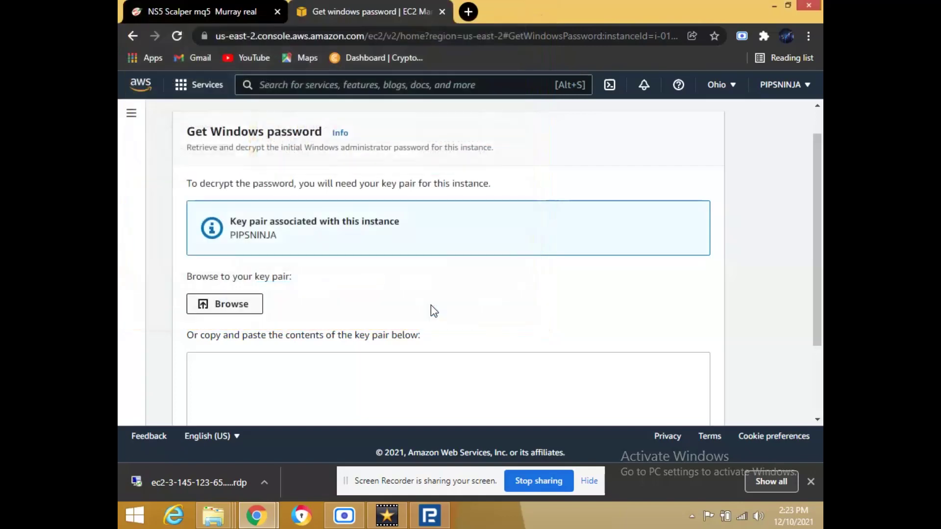
drag(820, 267, 821, 364)
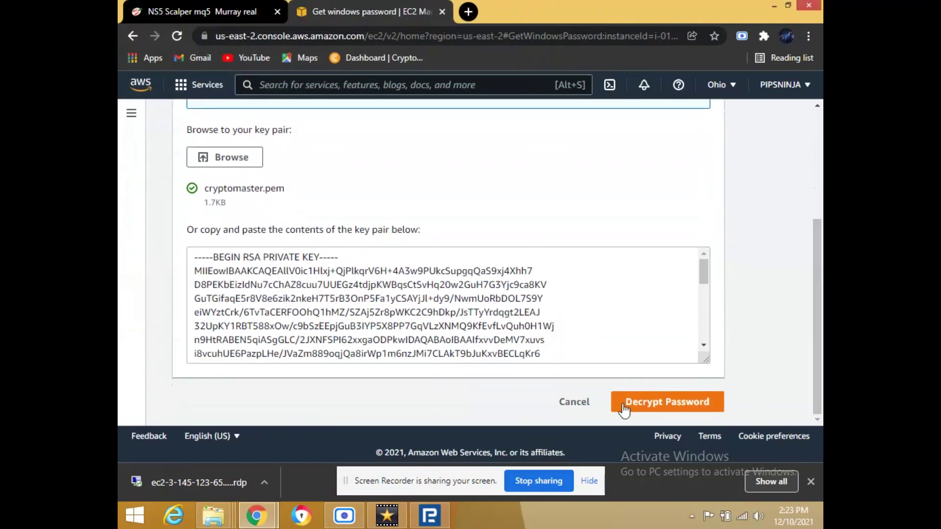
click(647, 413)
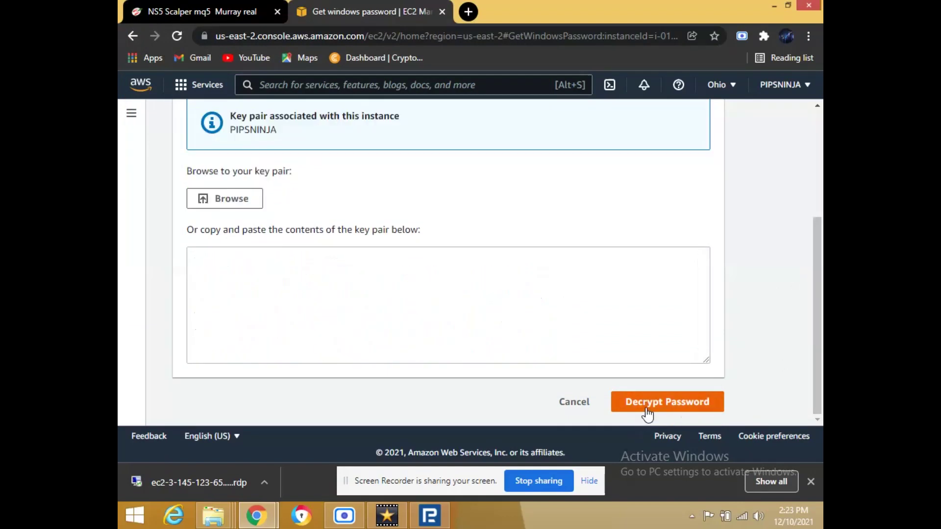
Retry decrypting with cryptomaster.pem, which fails again, then go back to Connect to instance.
drag(813, 319, 822, 138)
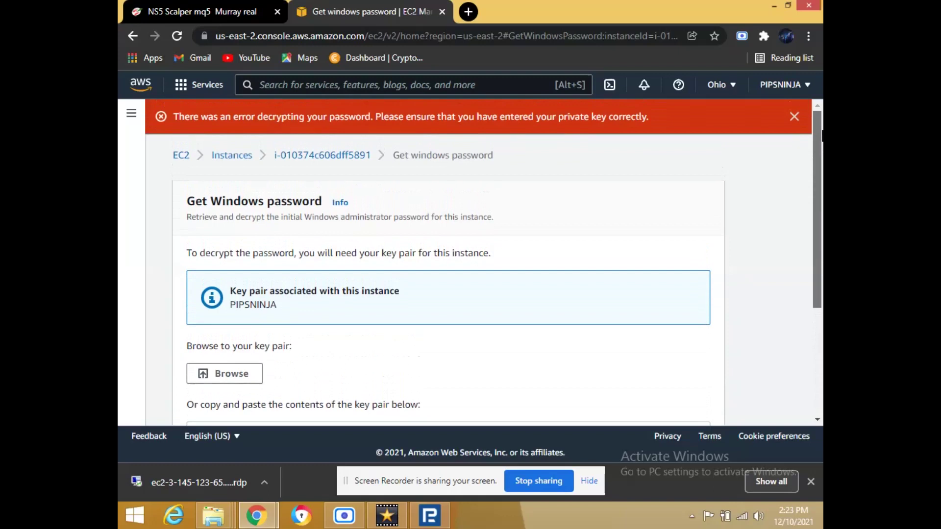
drag(822, 137, 822, 212)
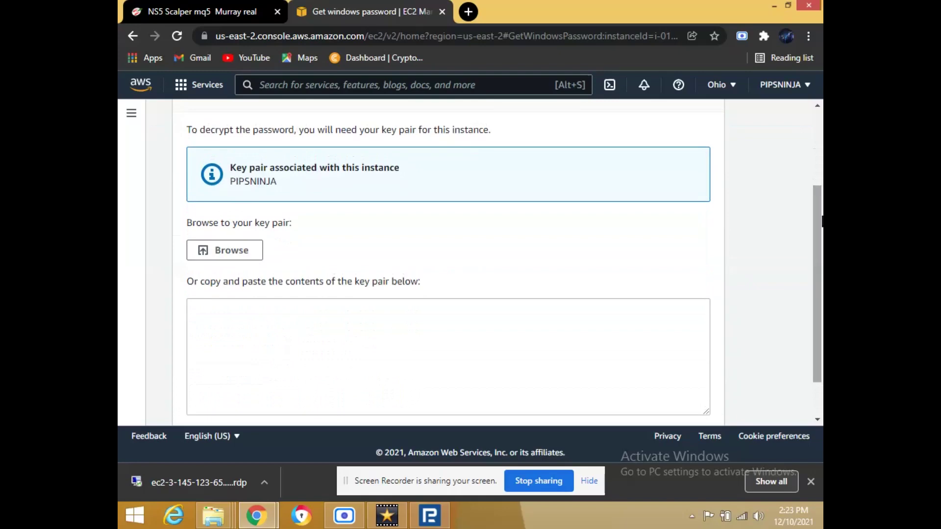
click(230, 252)
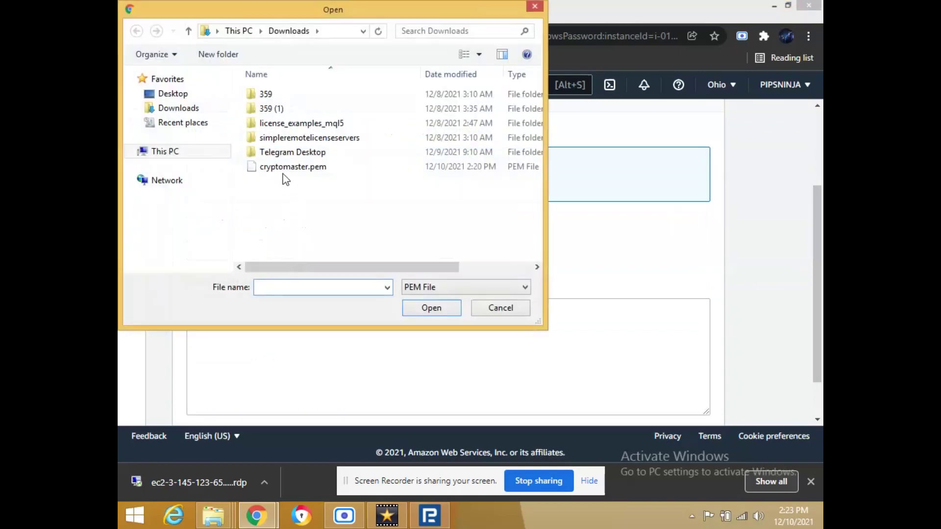
click(283, 169)
click(432, 309)
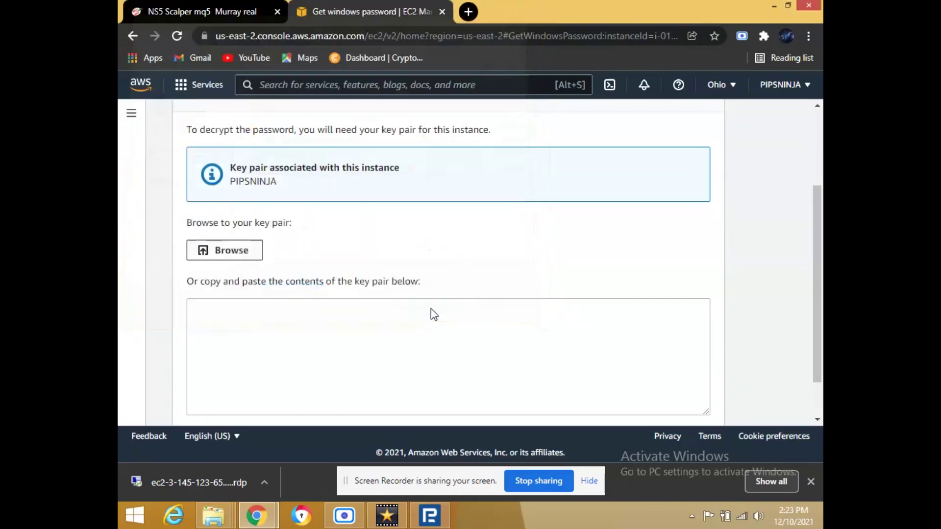
drag(821, 257, 821, 308)
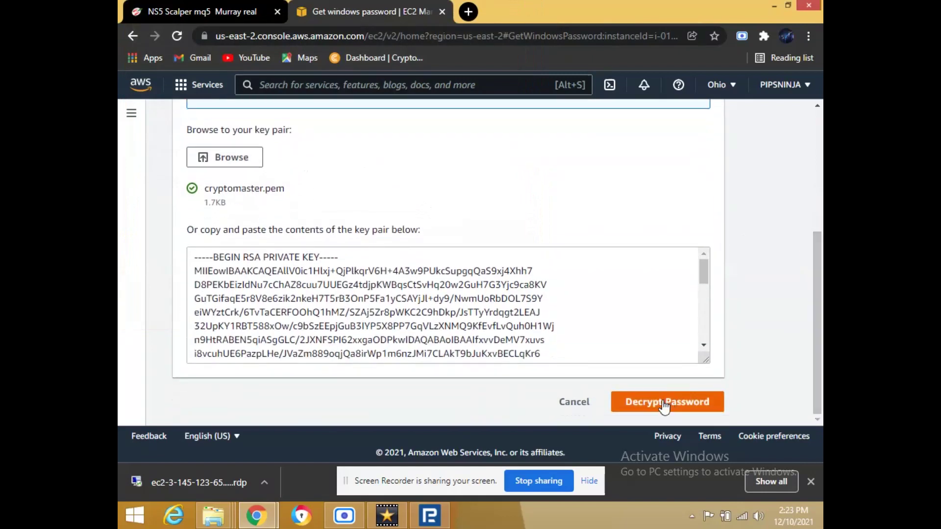
click(665, 405)
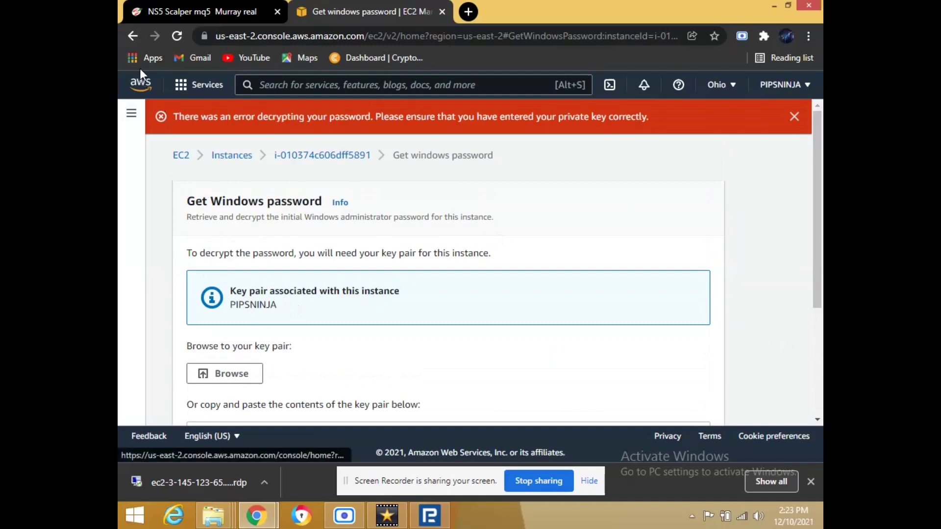
click(131, 35)
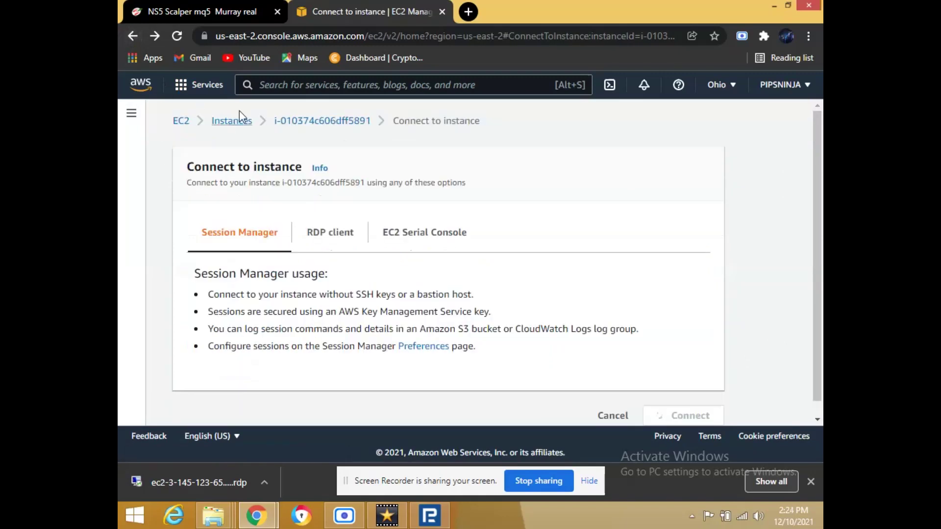
Check the RDP Get password page for instance i-0a547aaba24d1c2ae, then return to the instances list.
click(131, 36)
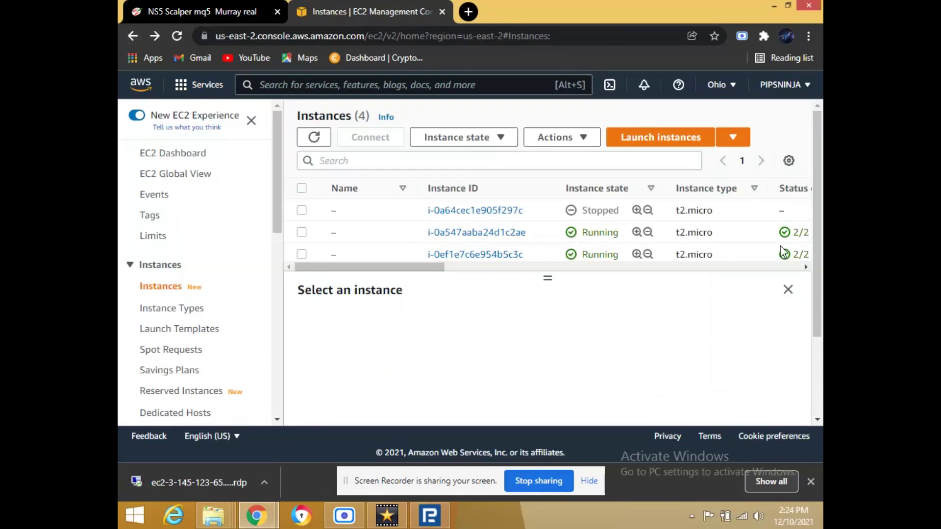
mouse_move(818, 248)
mouse_down()
mouse_move(818, 257)
mouse_move(818, 243)
mouse_up()
click(502, 234)
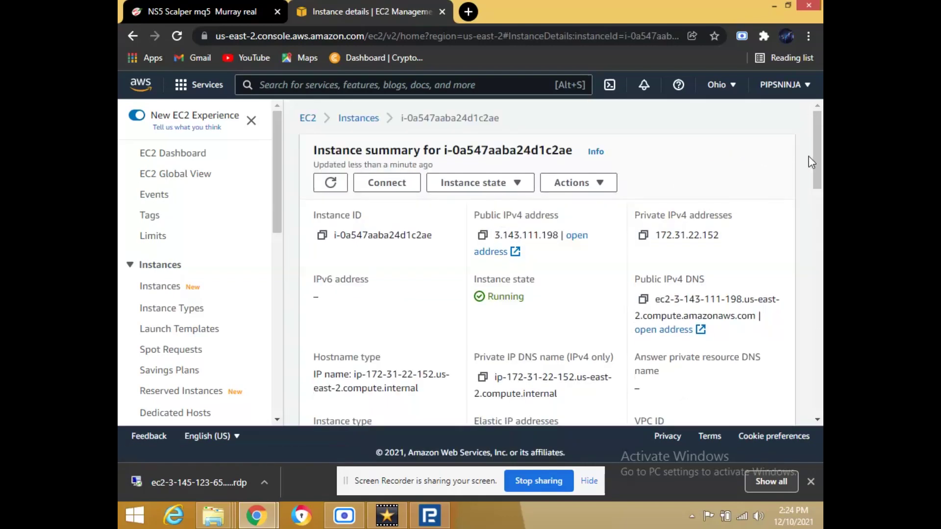
click(409, 189)
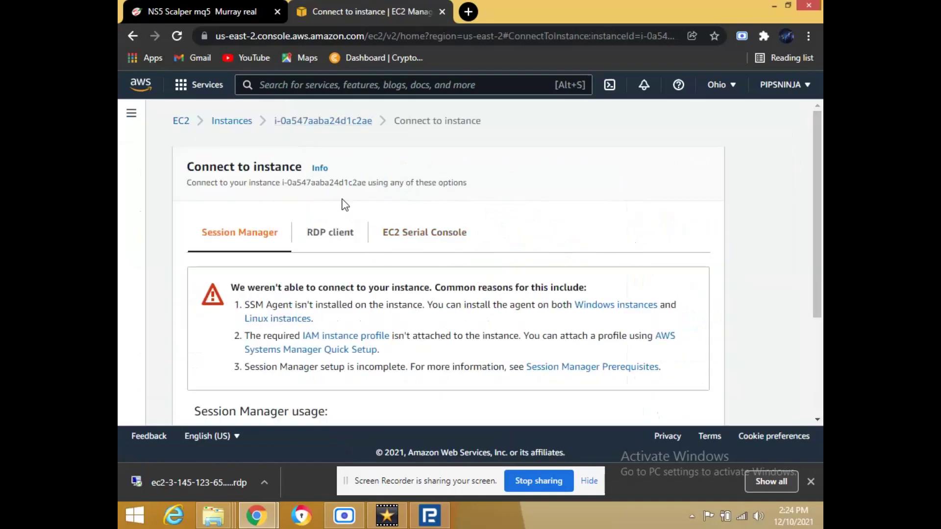
click(333, 234)
drag(817, 201, 815, 284)
click(281, 329)
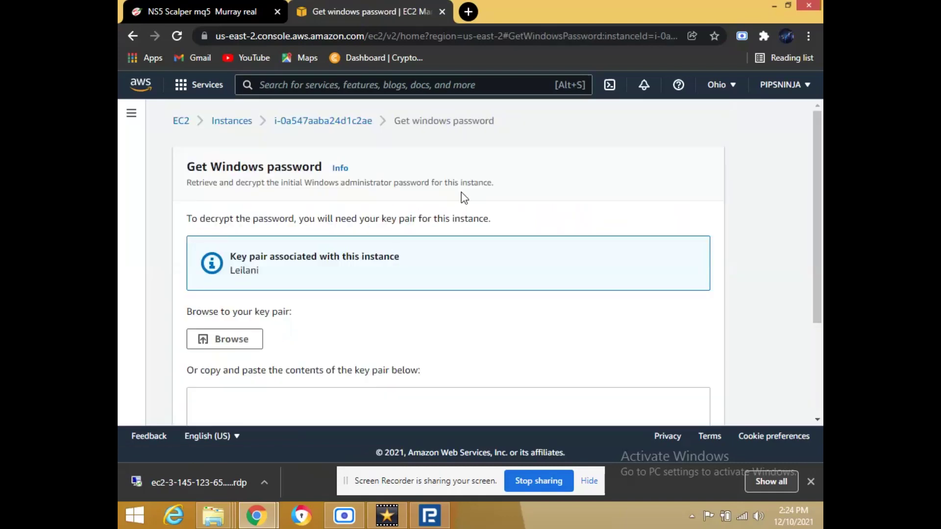
click(134, 33)
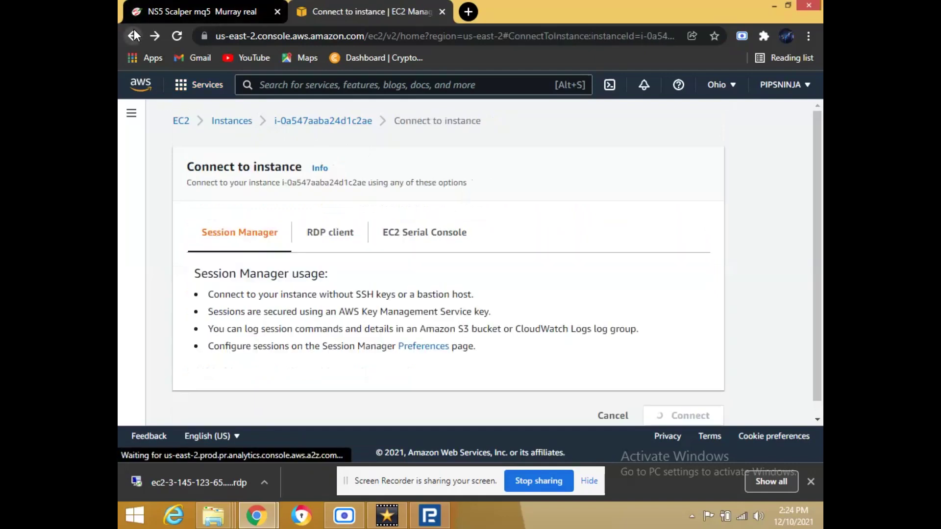
click(135, 33)
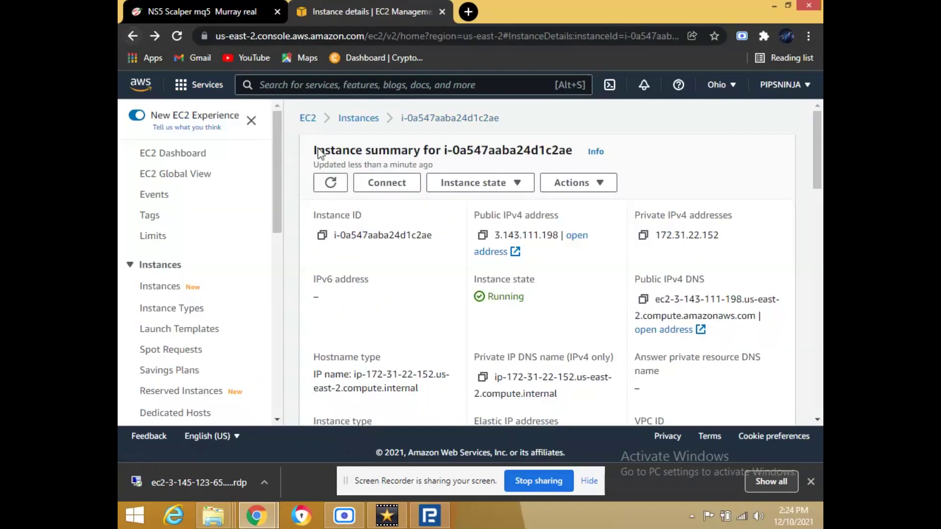
click(132, 34)
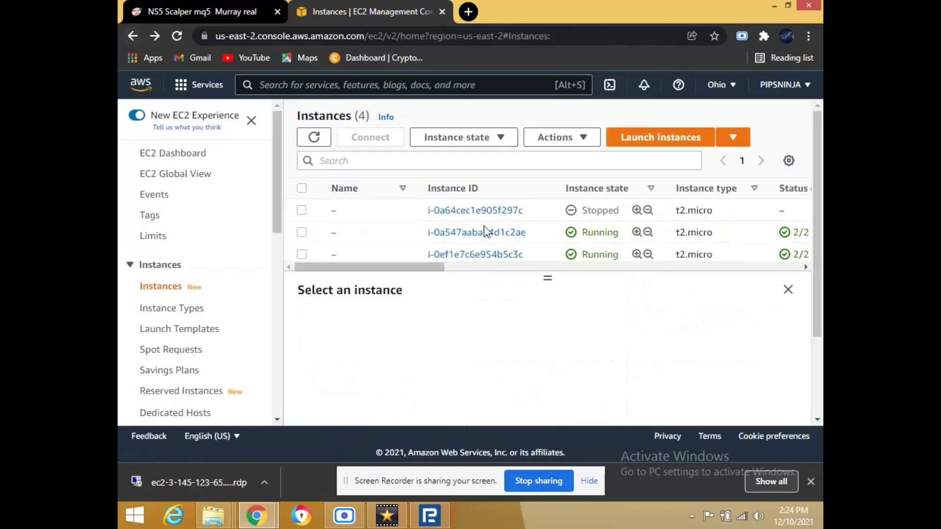
Select only instance i-0ef1e7c6e954b5c3c and open its connection options.
click(302, 211)
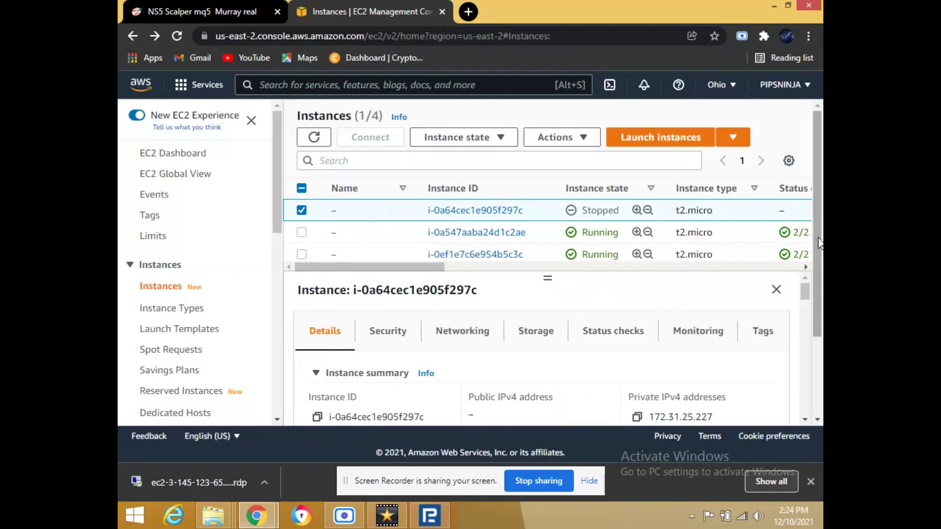
scroll(622, 245, down, 2)
scroll(623, 245, up, 1)
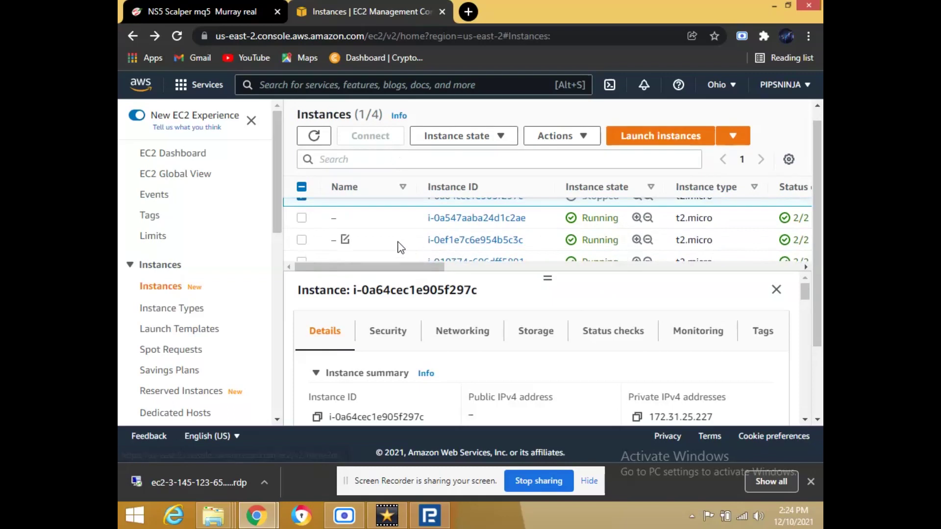
click(303, 240)
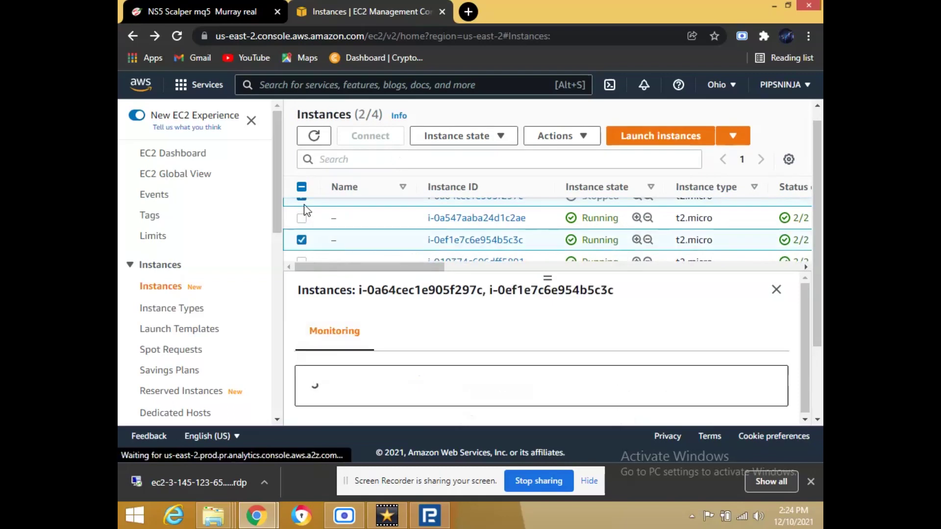
click(304, 204)
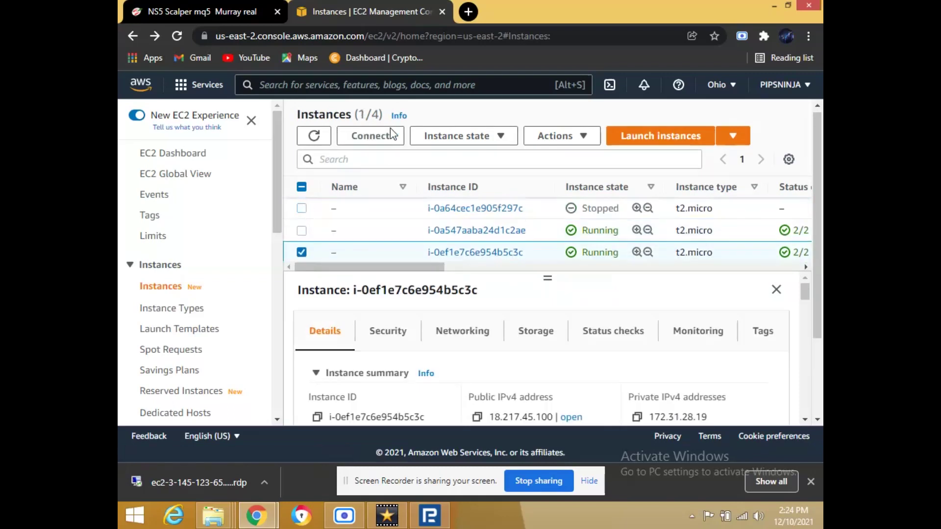
click(380, 139)
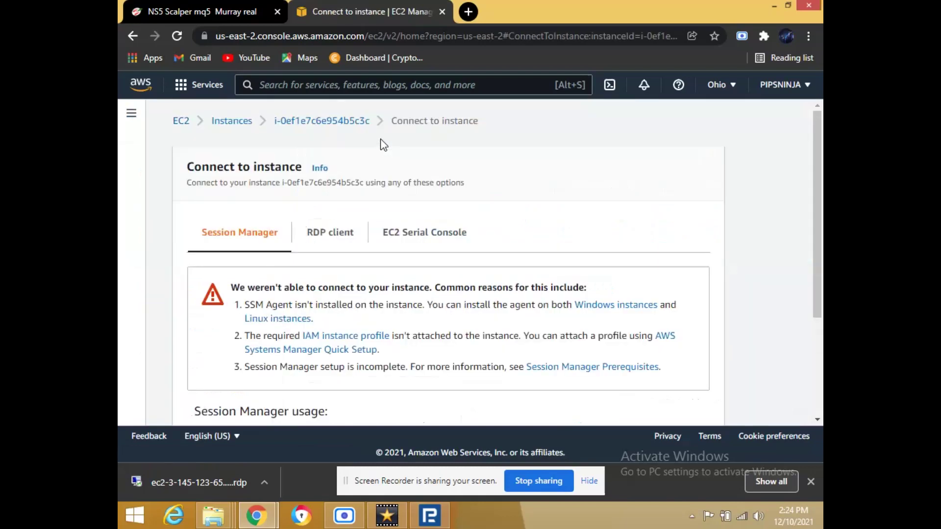
On the RDP client's Get password page, load cryptomaster.pem from Downloads and decrypt the password.
drag(817, 227, 803, 260)
click(326, 182)
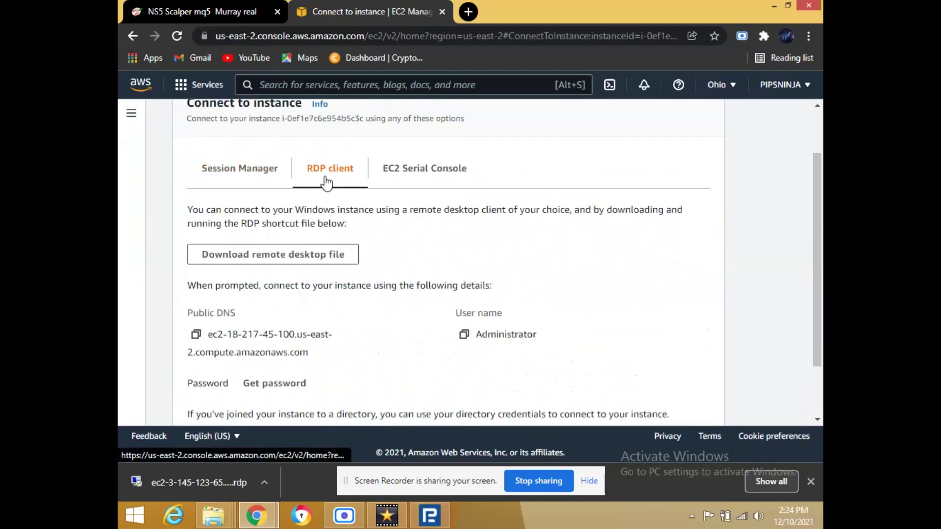
click(270, 390)
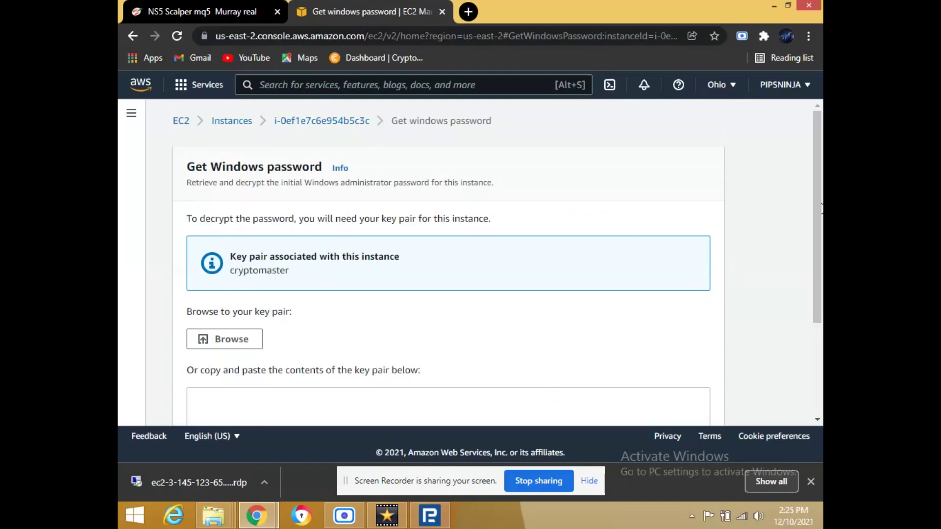
drag(817, 206, 820, 295)
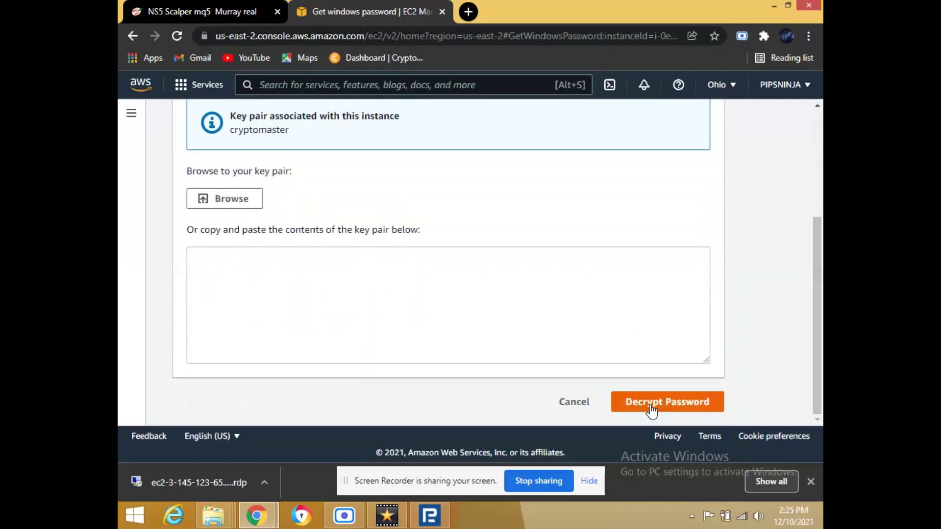
click(242, 204)
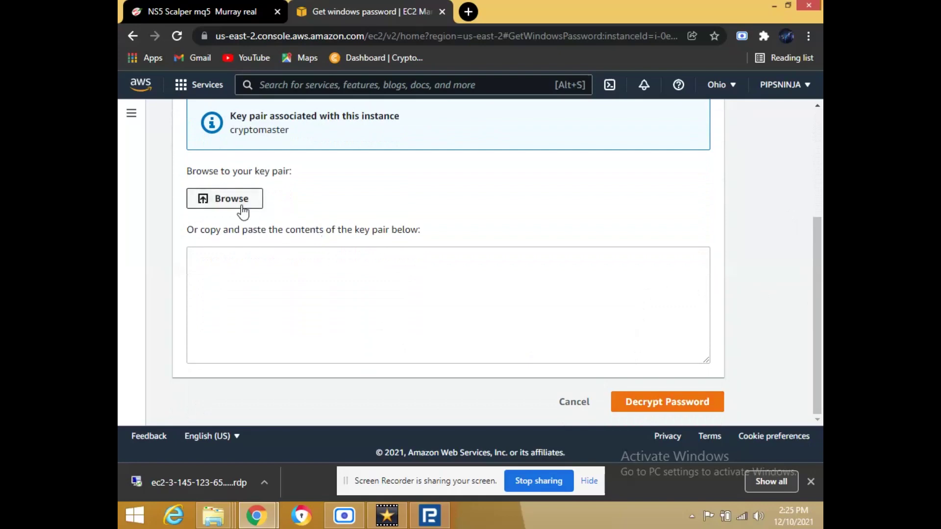
click(277, 167)
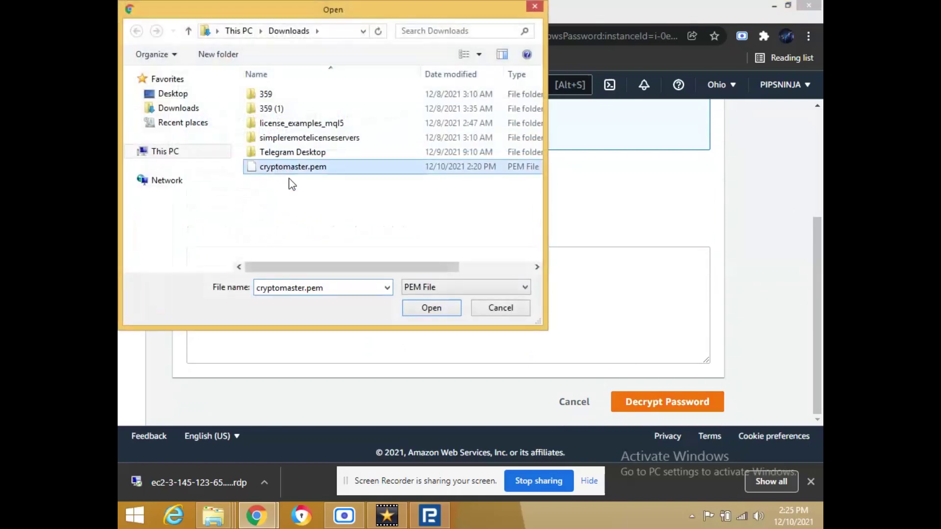
click(427, 313)
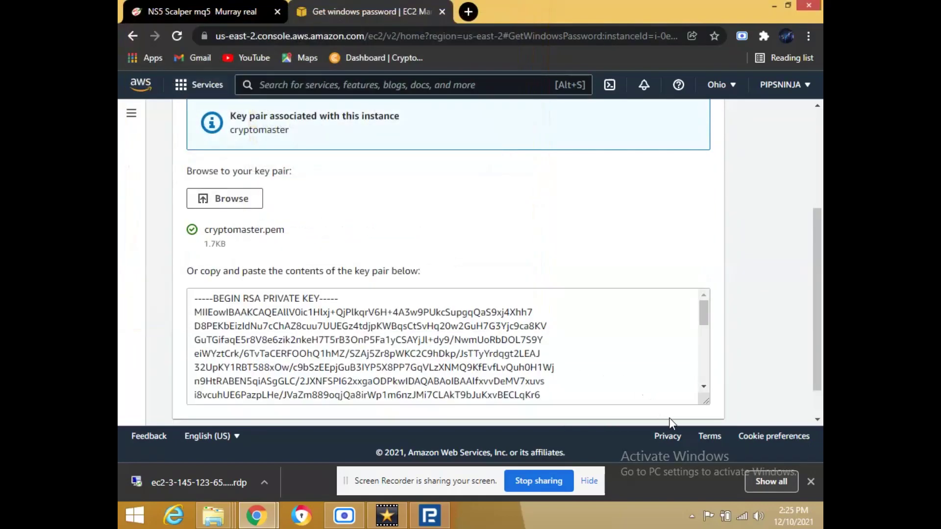
drag(814, 327, 814, 394)
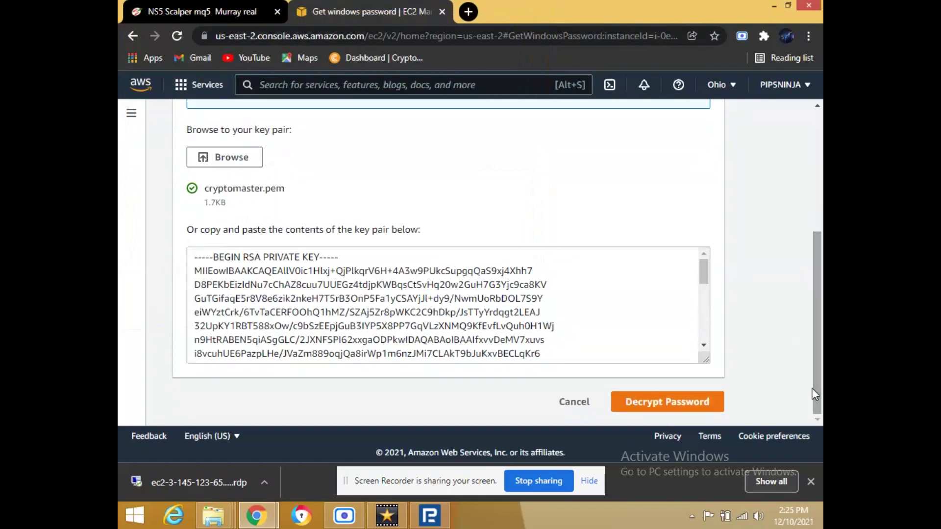
click(653, 405)
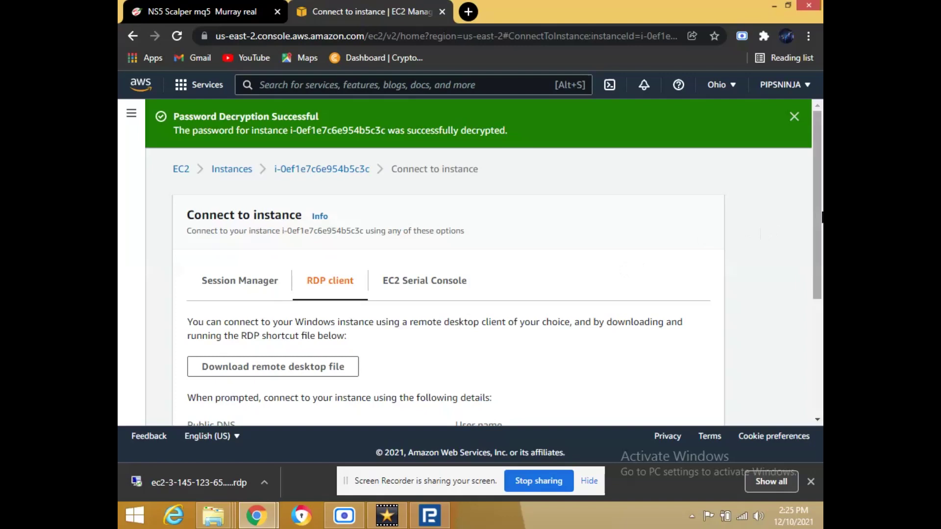
Select the Public DNS, Administrator user name and password details, then navigate back to the EC2 instances list.
scroll(820, 210, down, 4)
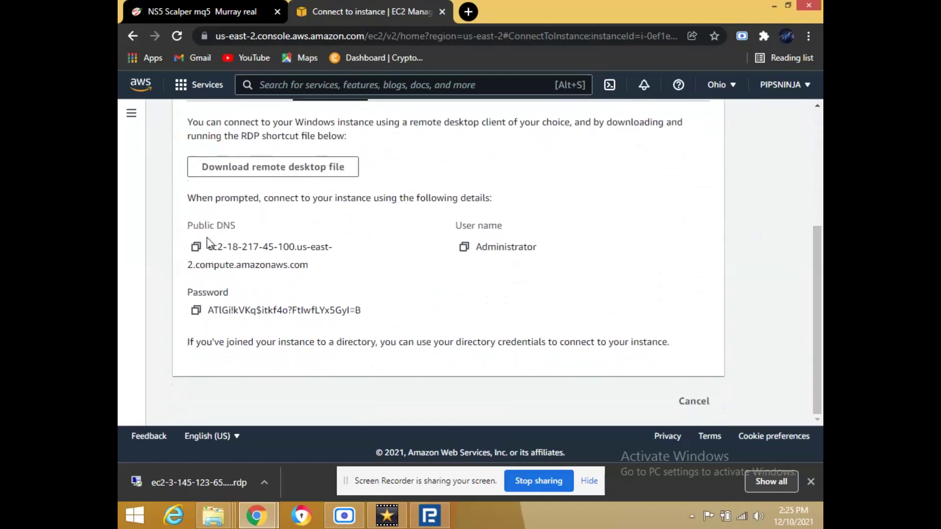
drag(208, 247, 507, 326)
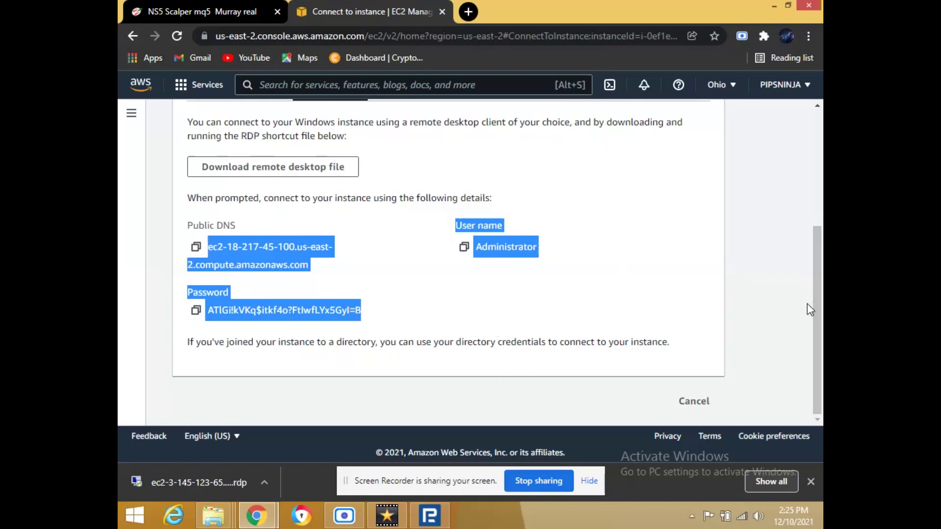
drag(822, 307, 562, 164)
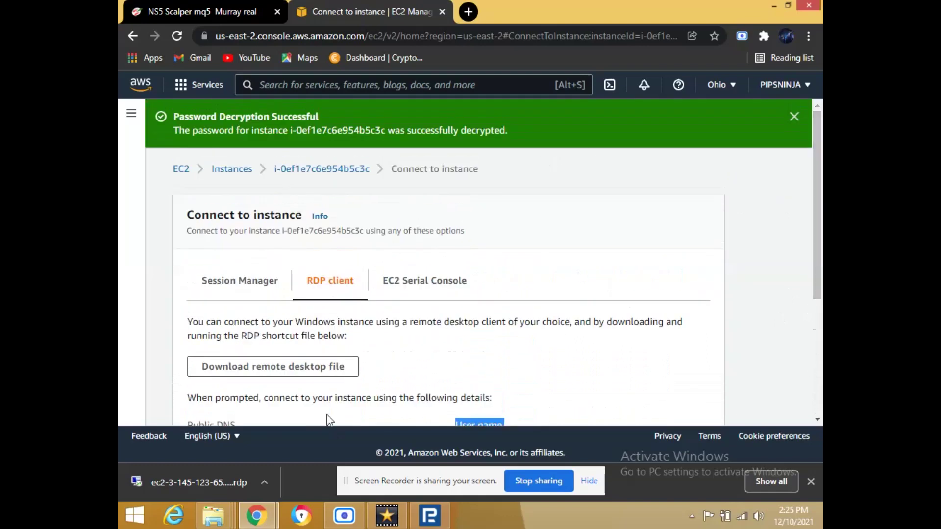
click(133, 36)
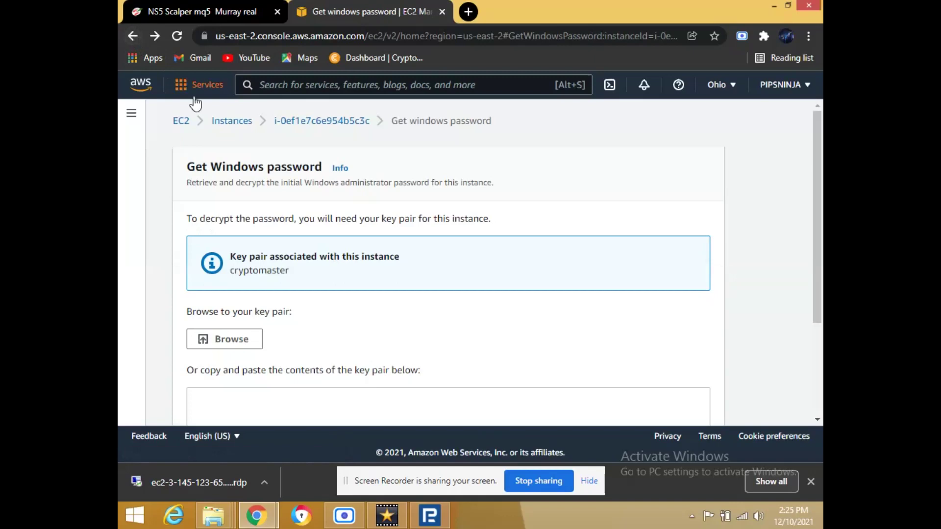
click(131, 33)
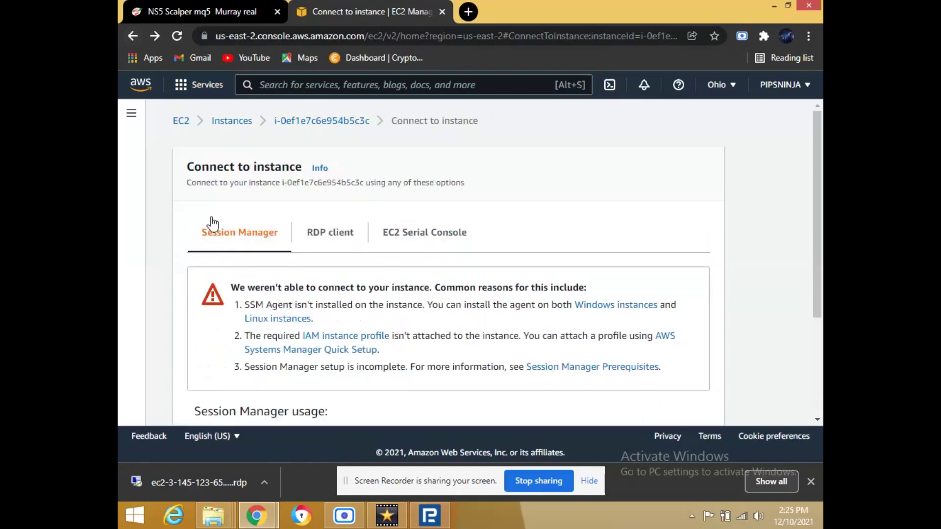
click(134, 36)
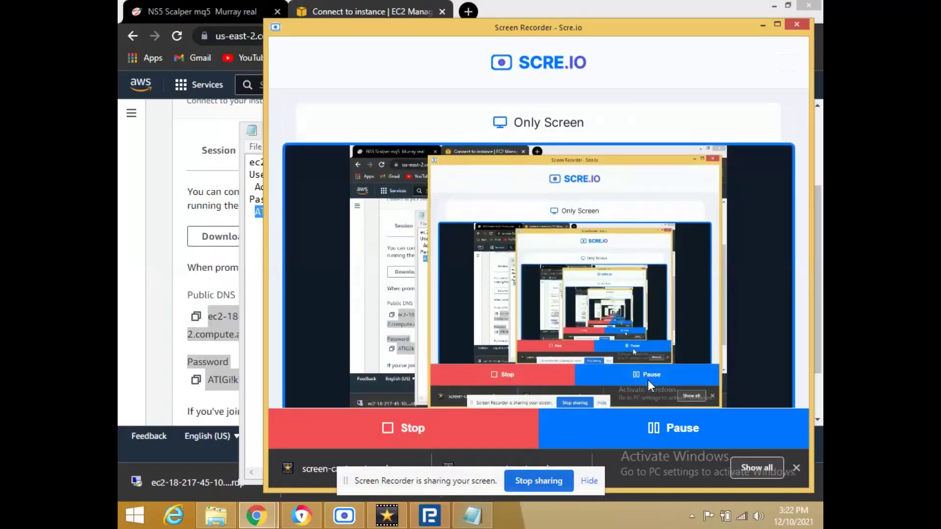
Minimize the Scre.io recorder, the key pair Notepad note and Chrome to reveal the desktop.
click(762, 25)
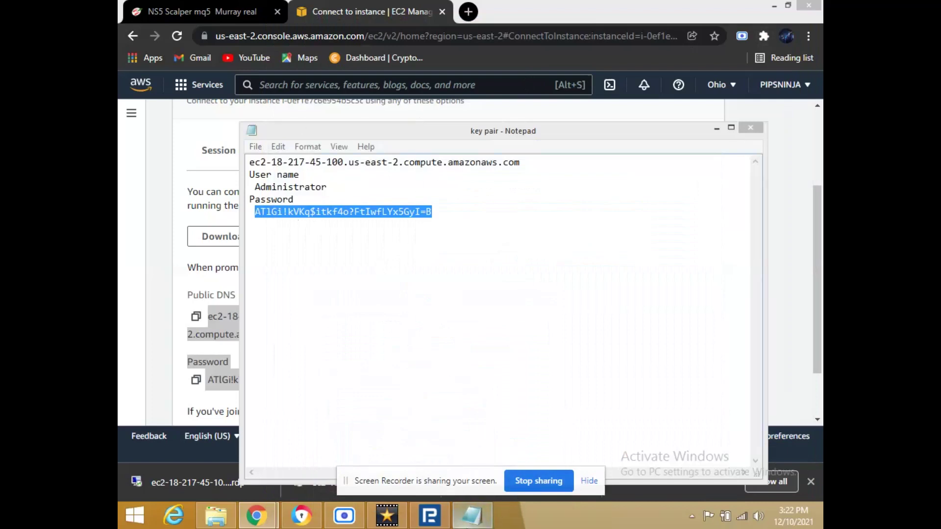
click(716, 128)
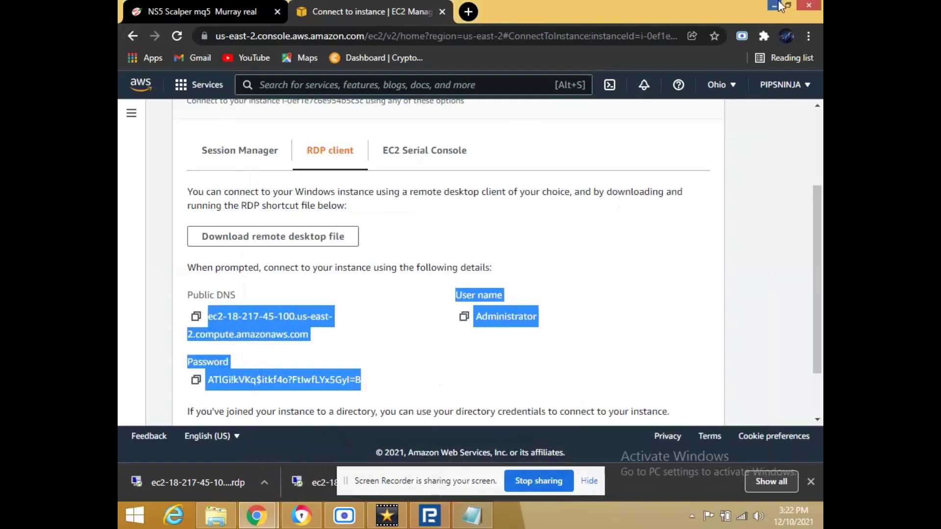
click(778, 5)
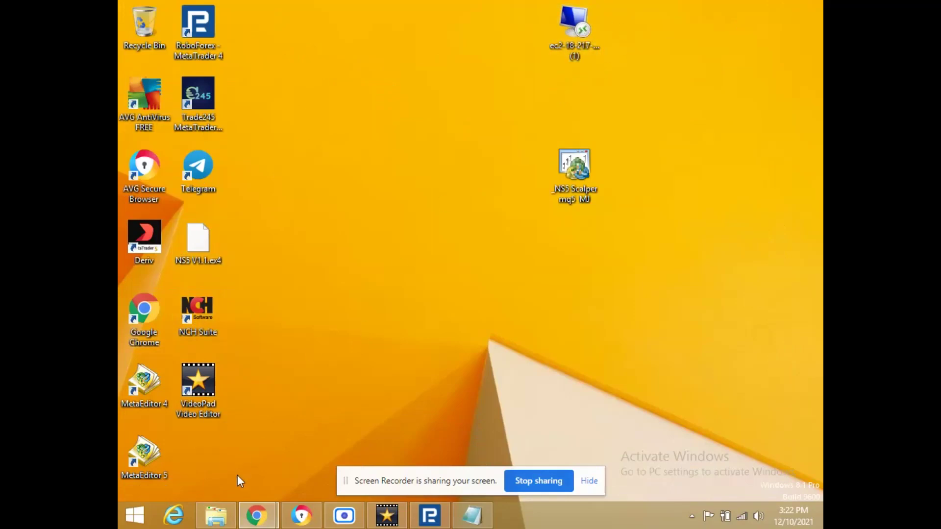
click(216, 515)
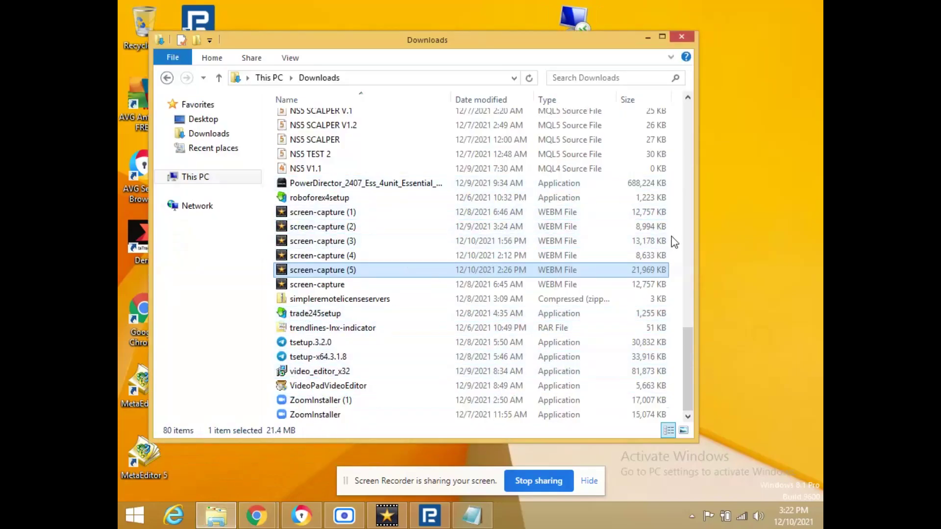
drag(686, 354, 690, 252)
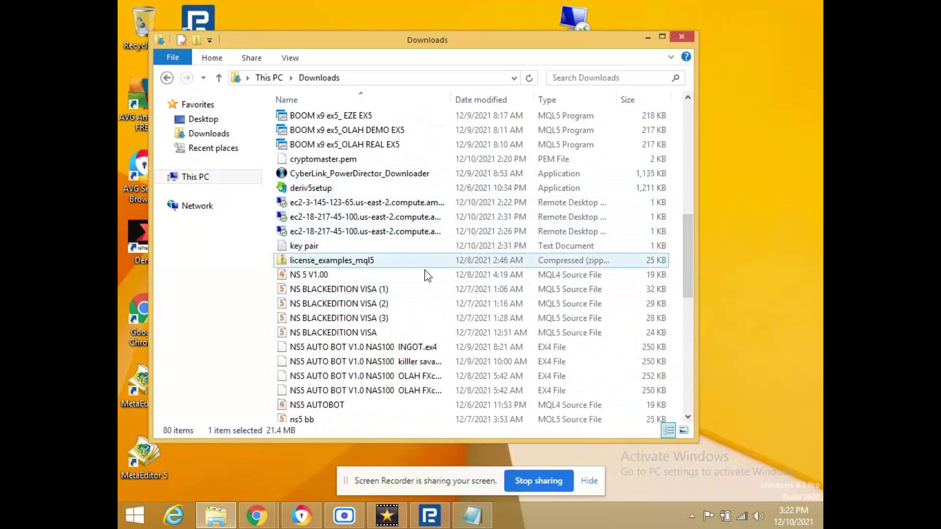
click(647, 38)
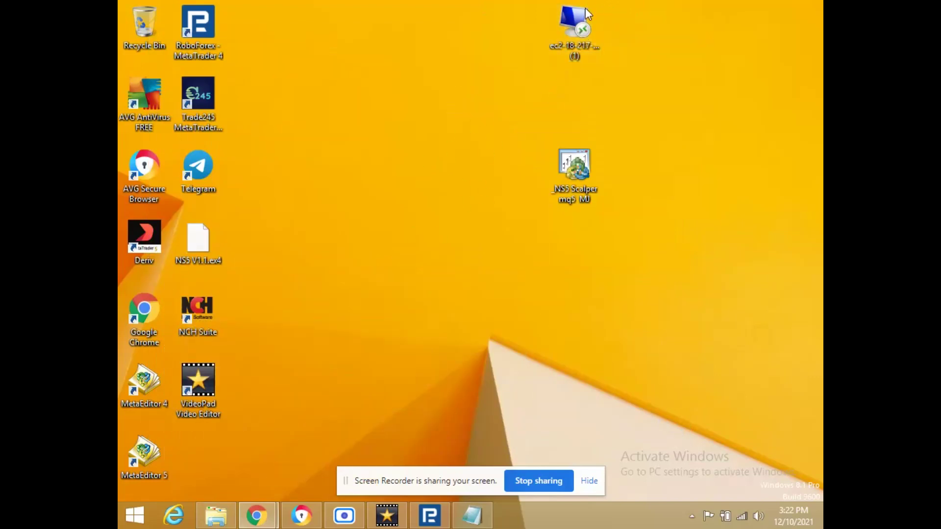
Launch the instance's .rdp file and copy the decrypted password from the key pair note.
double_click(582, 45)
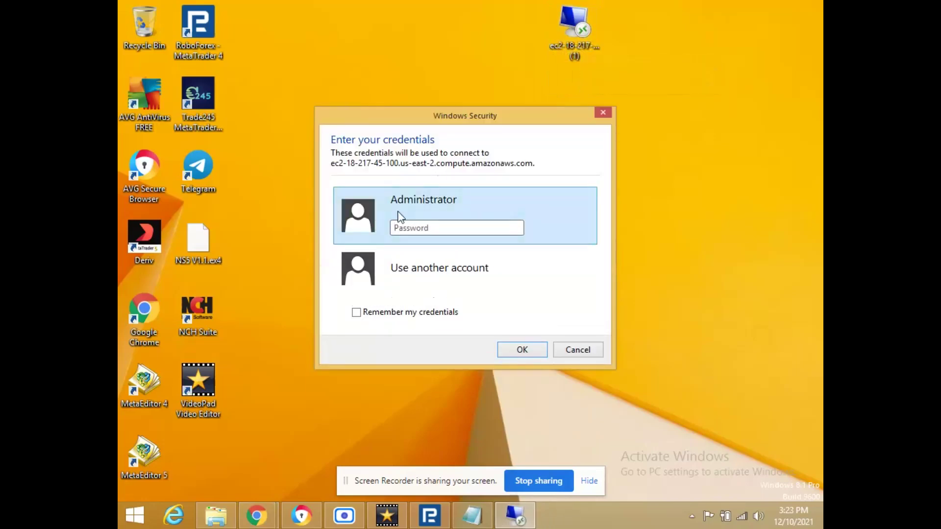
right_click(431, 230)
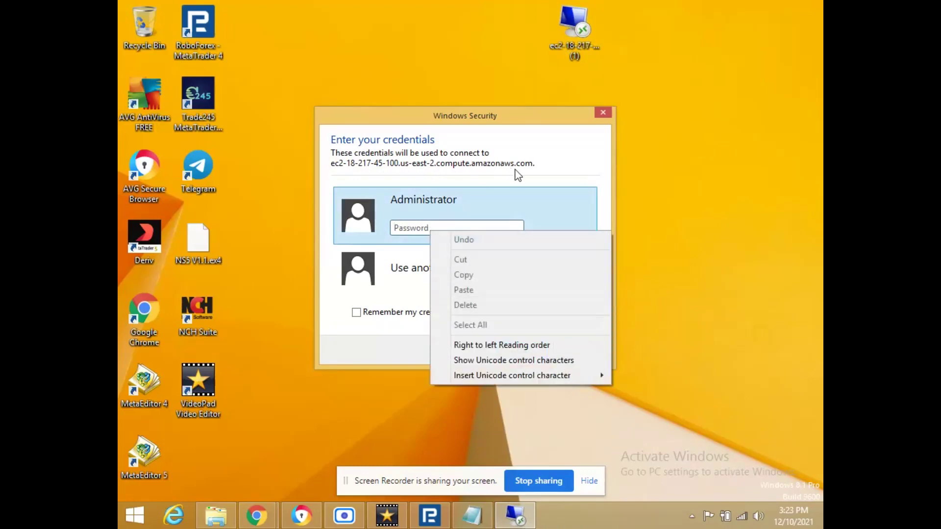
click(472, 516)
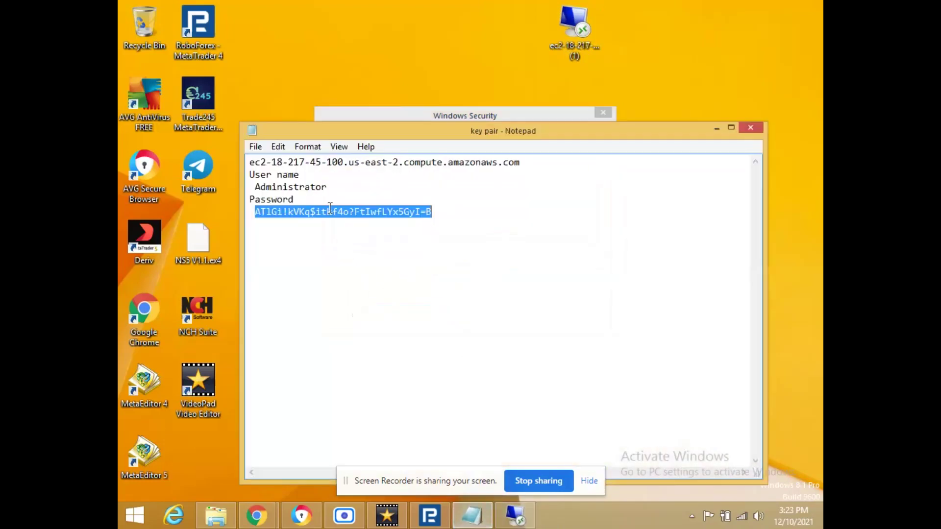
right_click(340, 212)
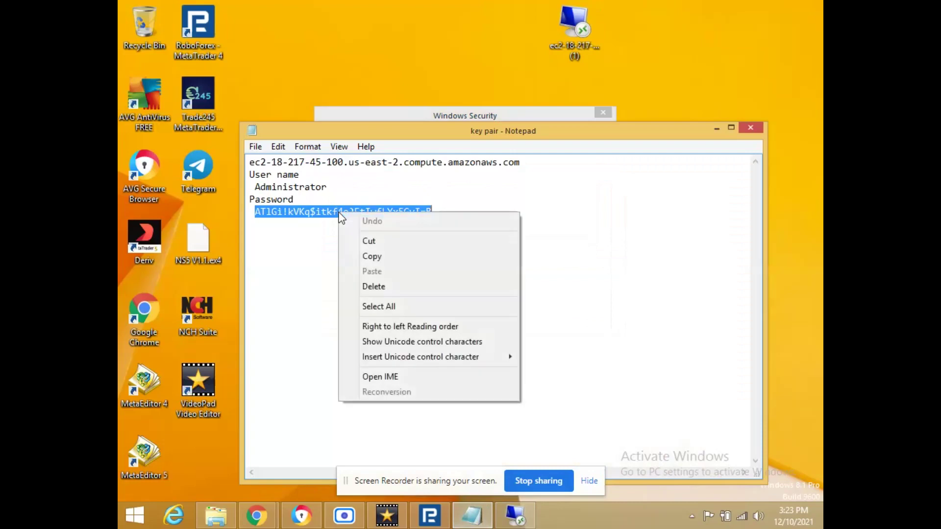
click(372, 255)
Paste the password into the credentials prompt, connect as Administrator, and dismiss the chat notification.
click(425, 116)
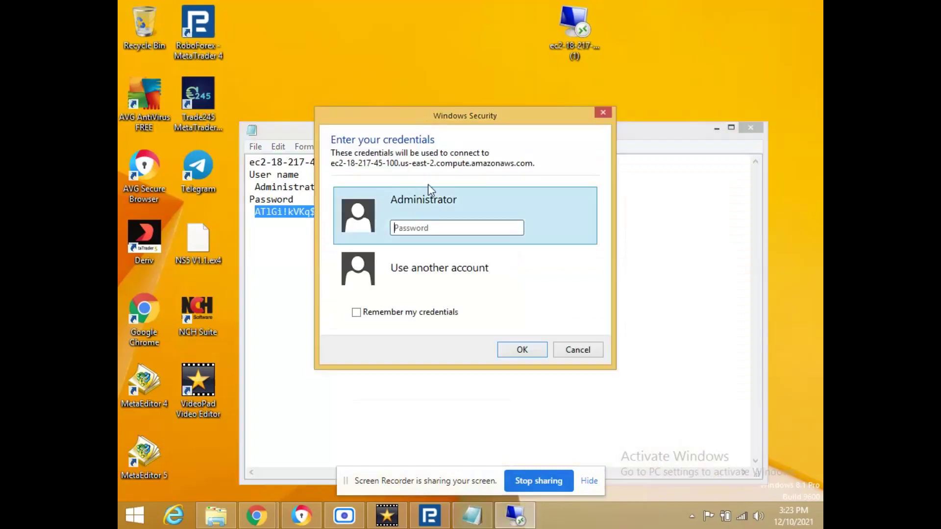
right_click(435, 229)
click(475, 294)
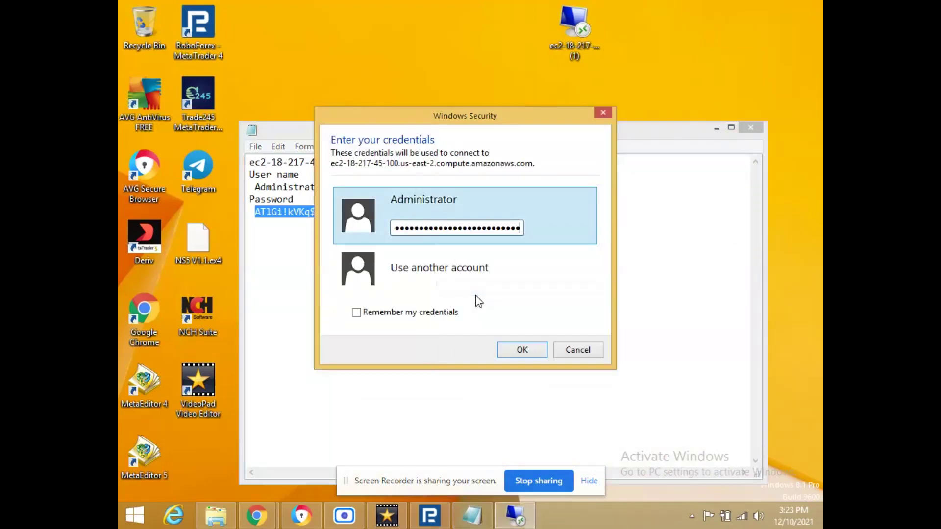
click(524, 350)
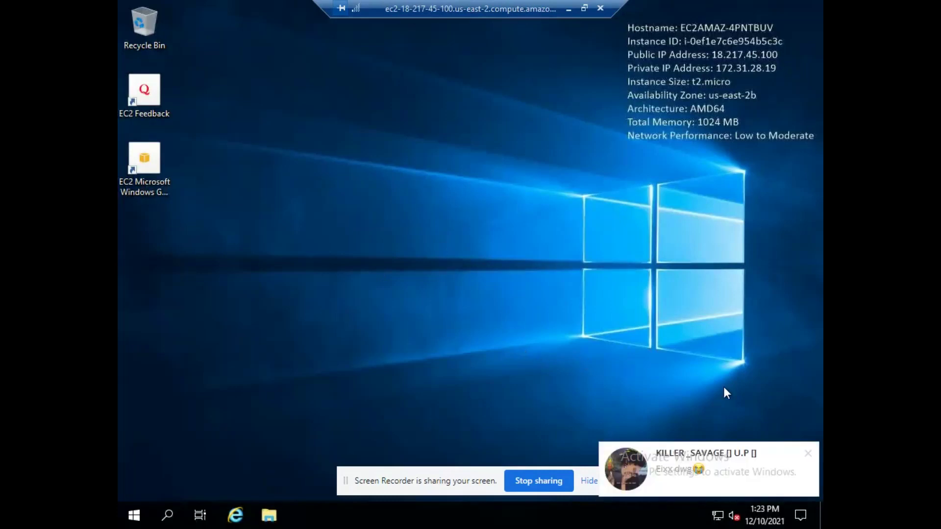
click(806, 455)
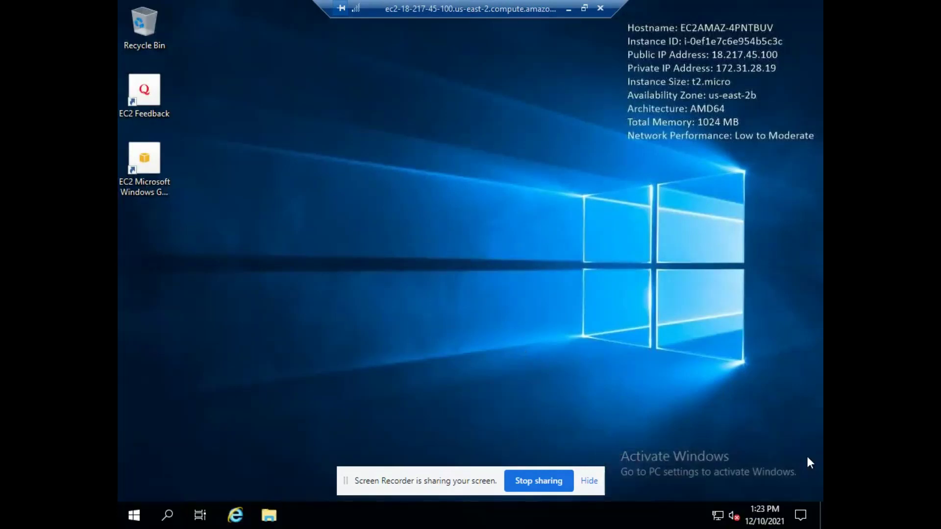